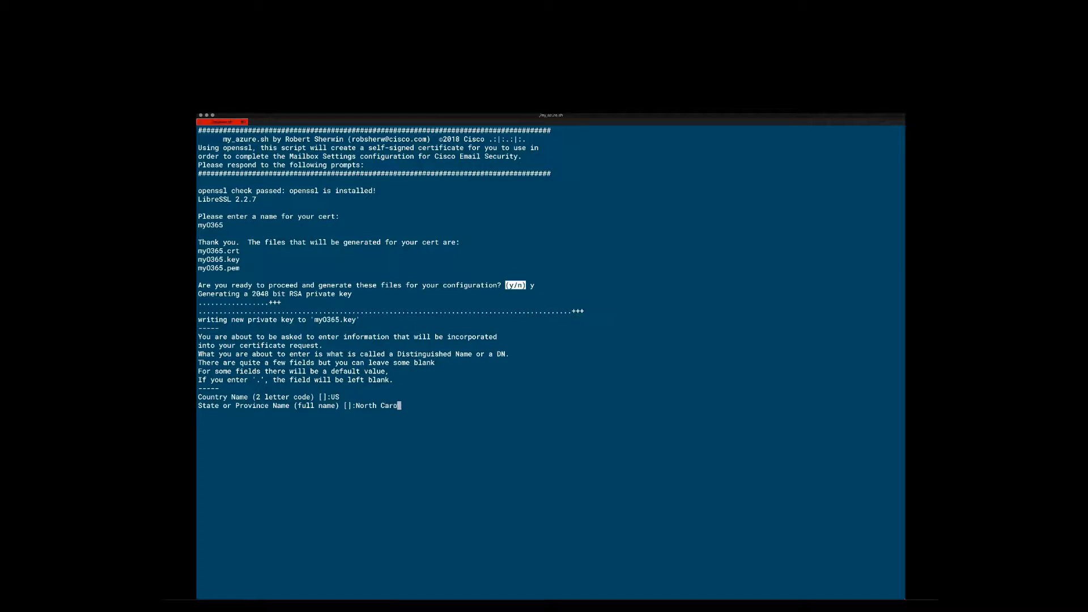
- Answer the certificate prompts with North Carolina as state, RTP as locality, Cisco as organization and Email Security as unit
key("Return")
type("RTP")
key("Return")
type("Cisco")
key("Return")
type("Email Security")
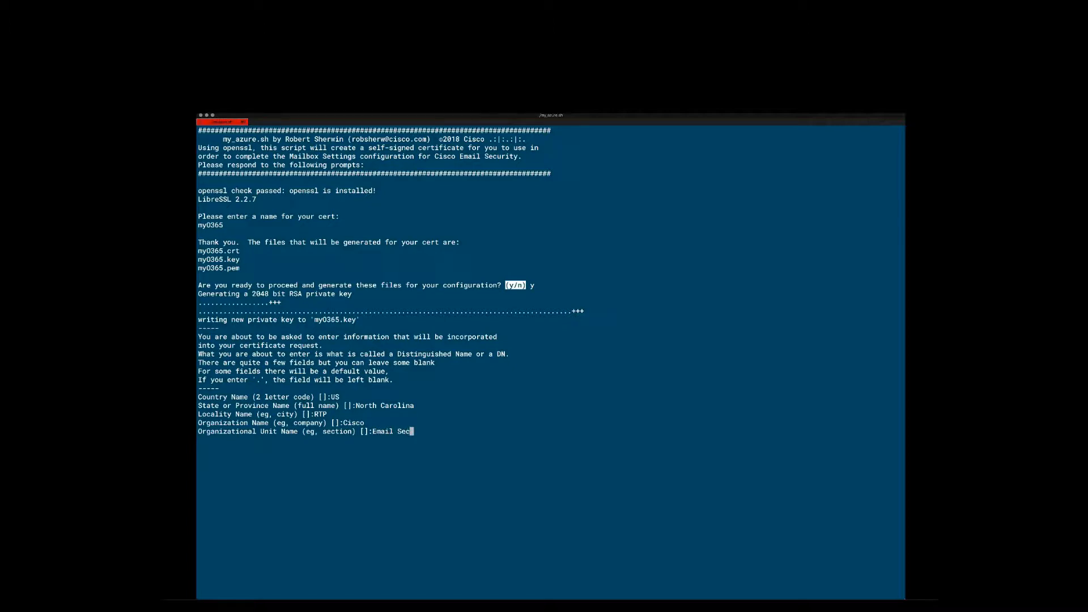
- Enter esatest.onmicrosoft.com as the certificate's common name
key("Return")
type("esa")
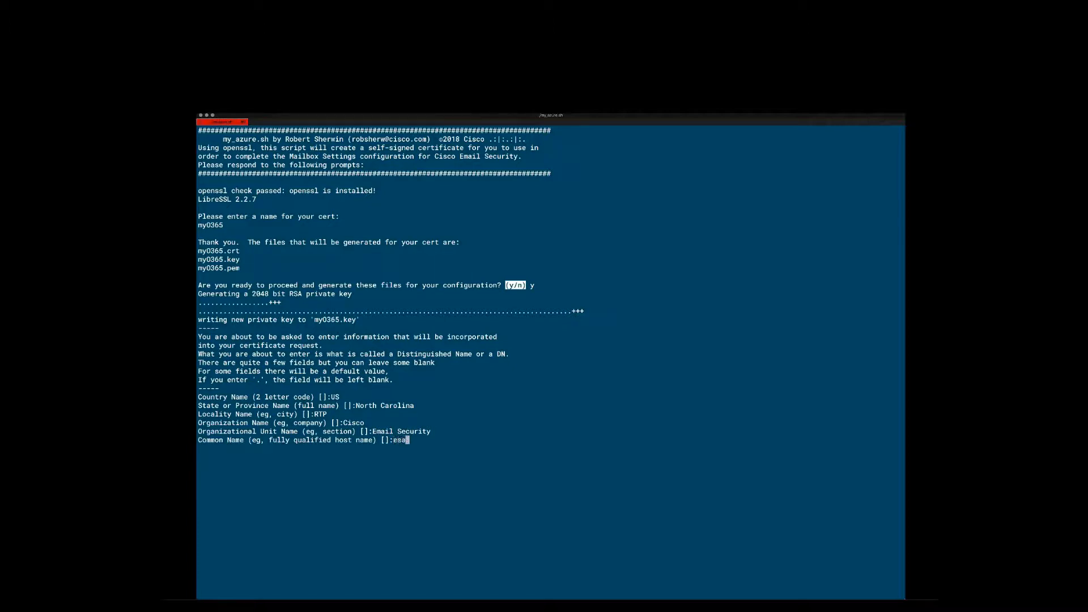
type("test.onmicrosoft.com")
key("Return")
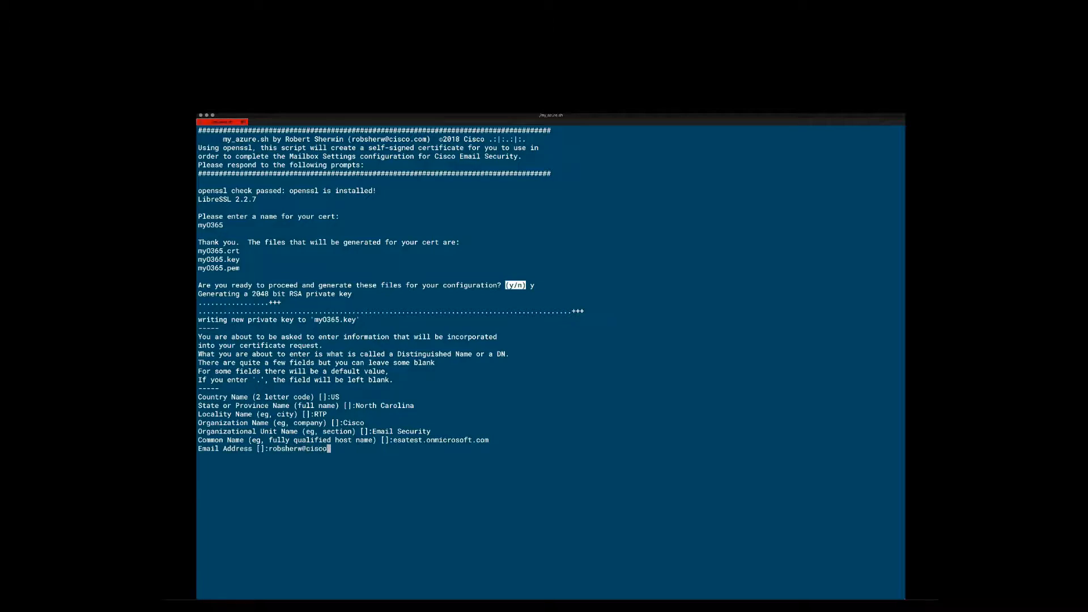
- Fill in the contact's e-mail address for the certificate and decline reviewing the certificate in detail
key("Return")
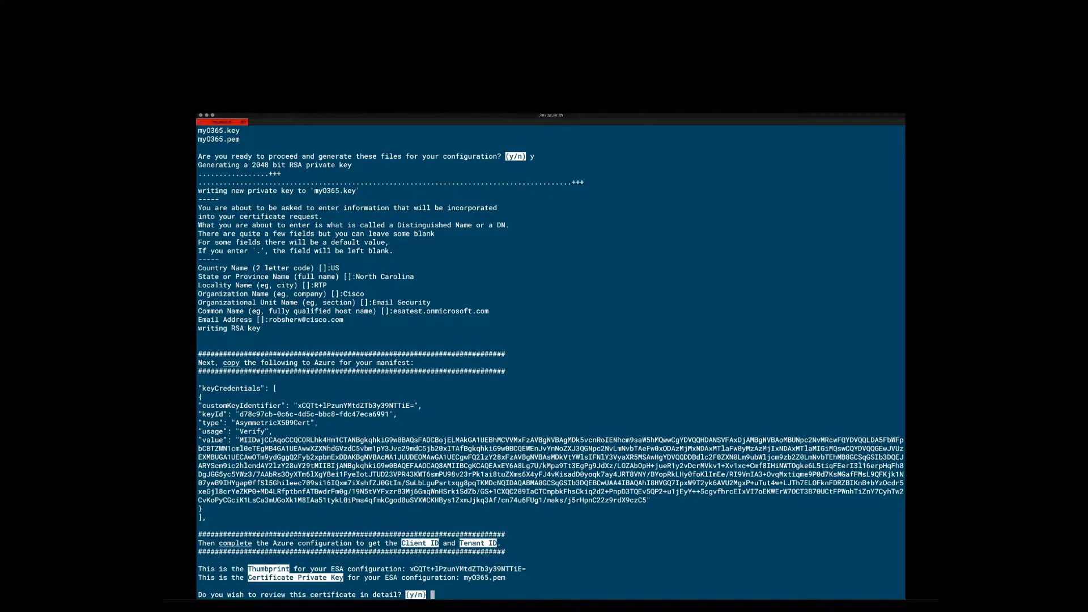
type("n")
key("Return")
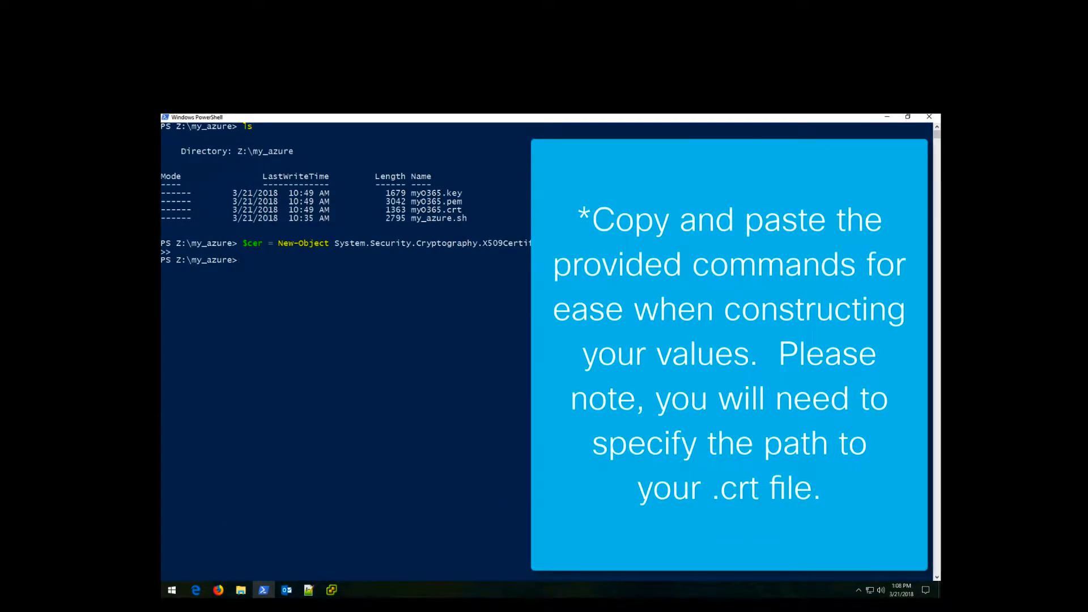
- Paste the PowerShell commands that import myO365.crt and build the base64 value, base64 thumbprint and key ID variables
right_click(278, 290)
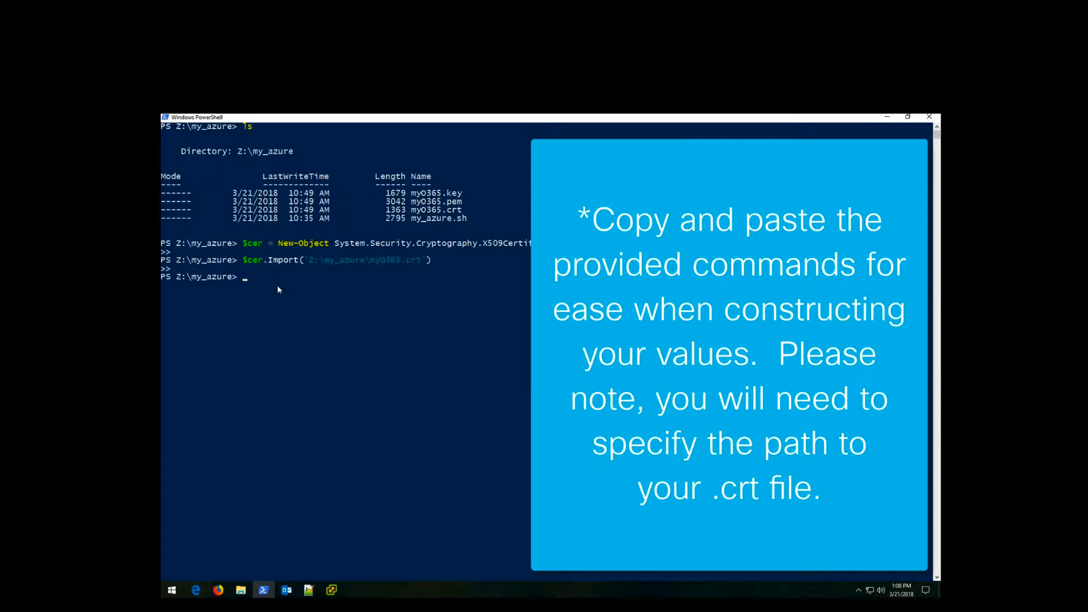
right_click(317, 340)
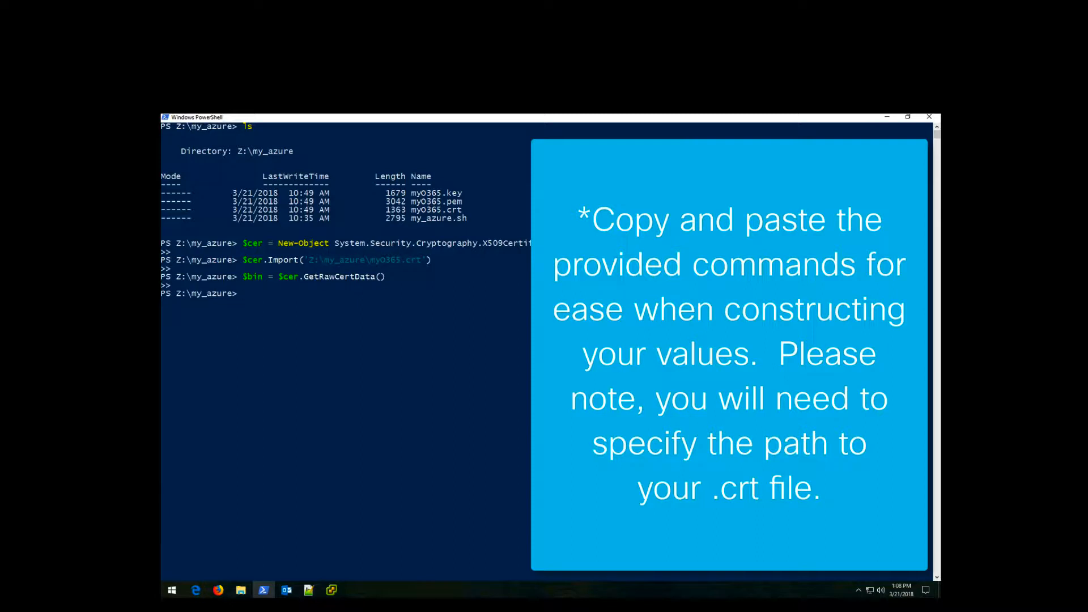
right_click(336, 369)
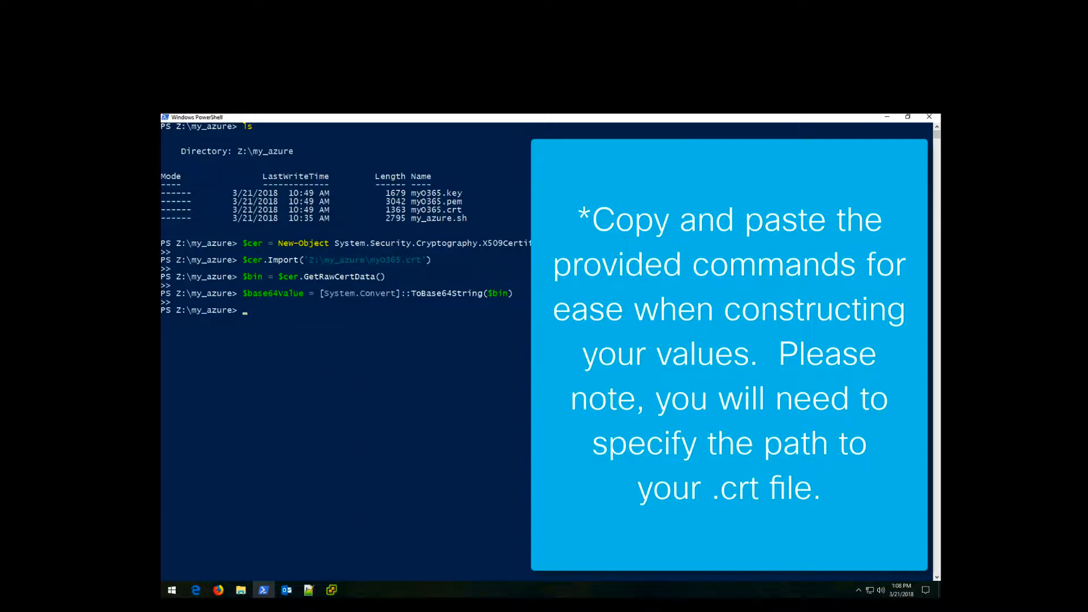
right_click(327, 372)
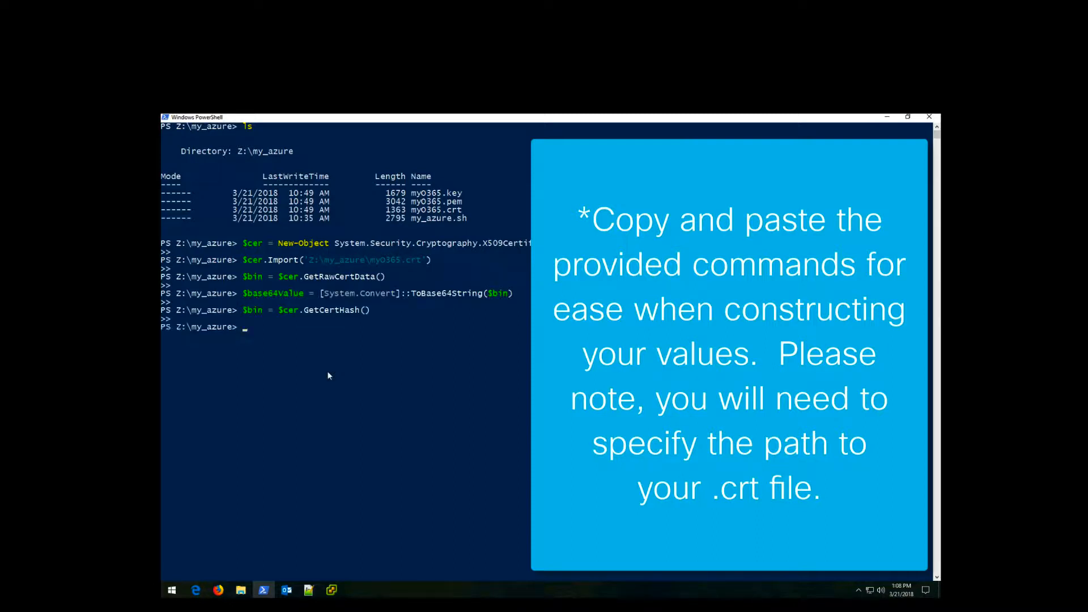
right_click(384, 381)
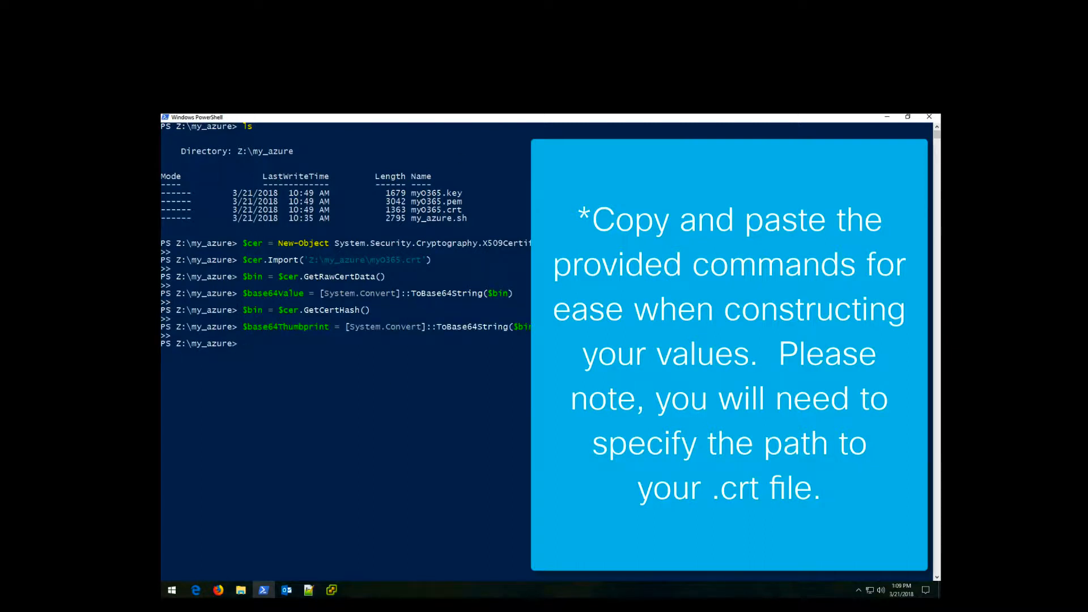
right_click(303, 381)
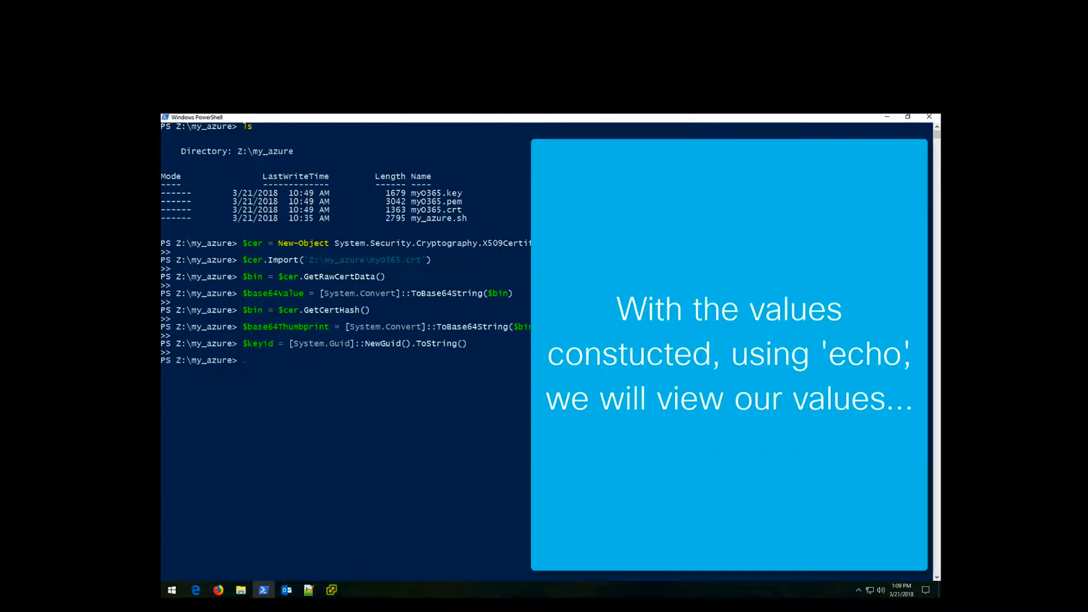
- Echo the base64 value, base64 thumbprint and key ID to view them
right_click(360, 437)
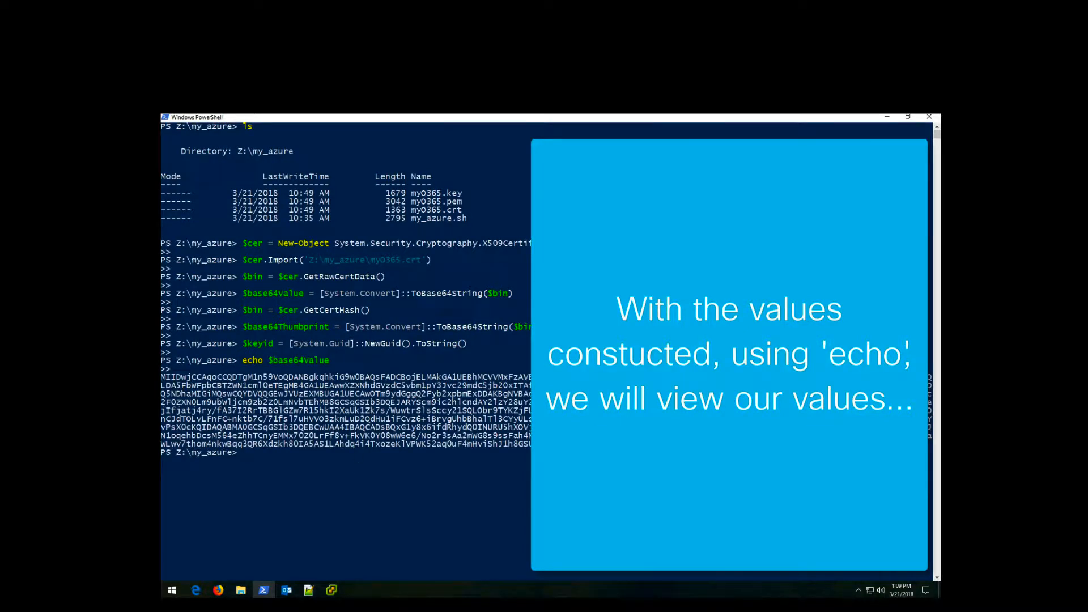
right_click(437, 523)
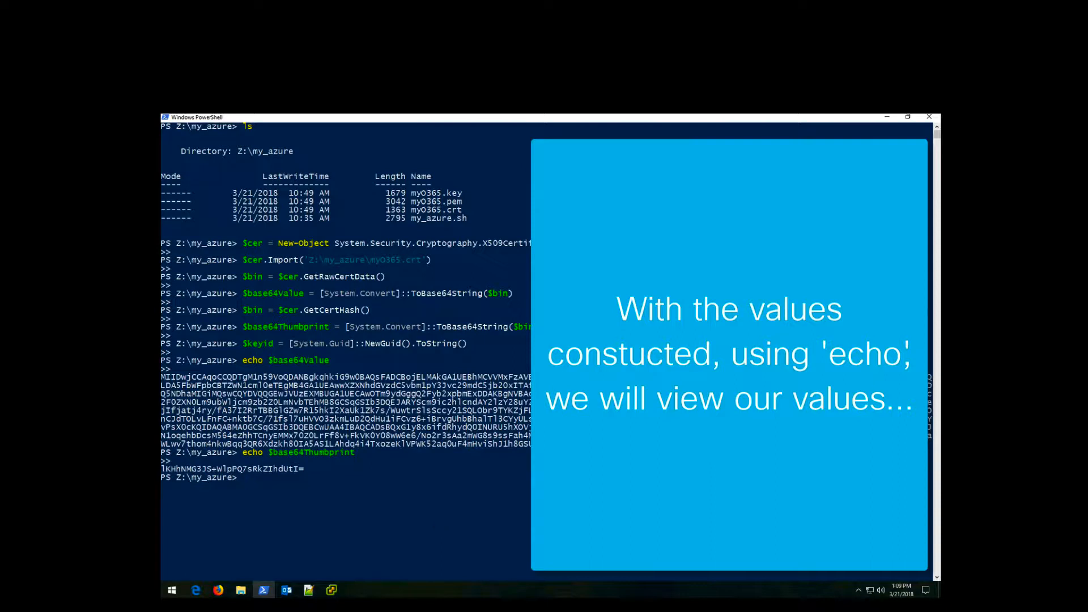
right_click(404, 476)
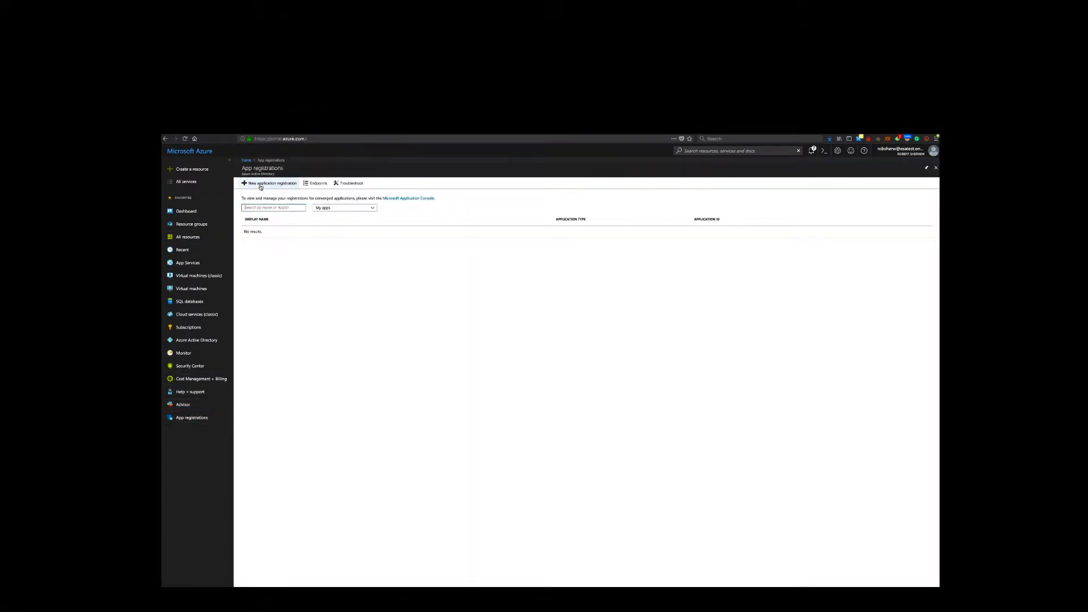
left_click(260, 184)
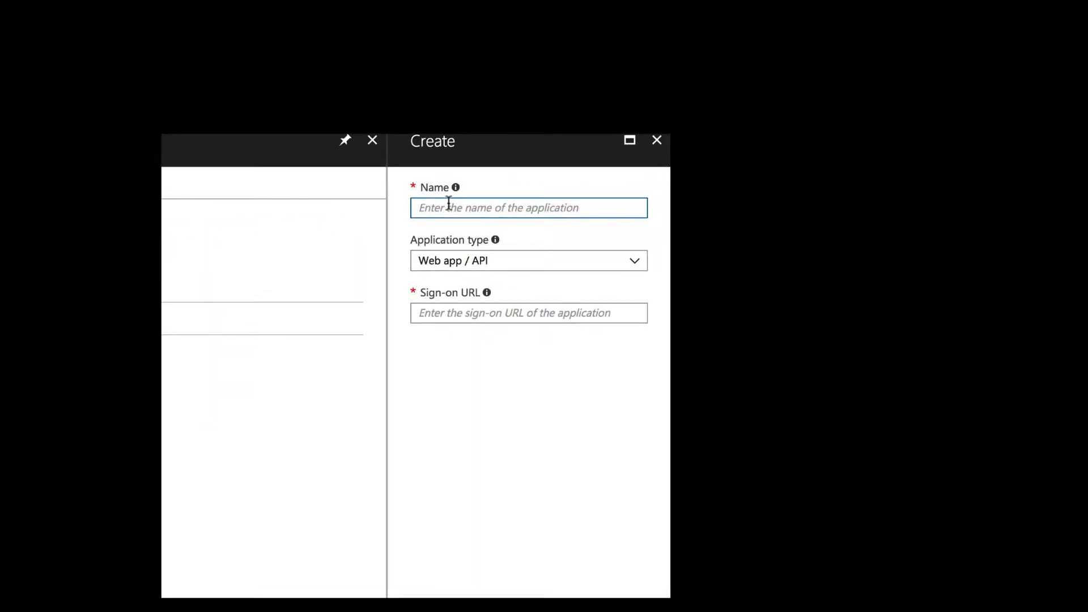
type("myO365")
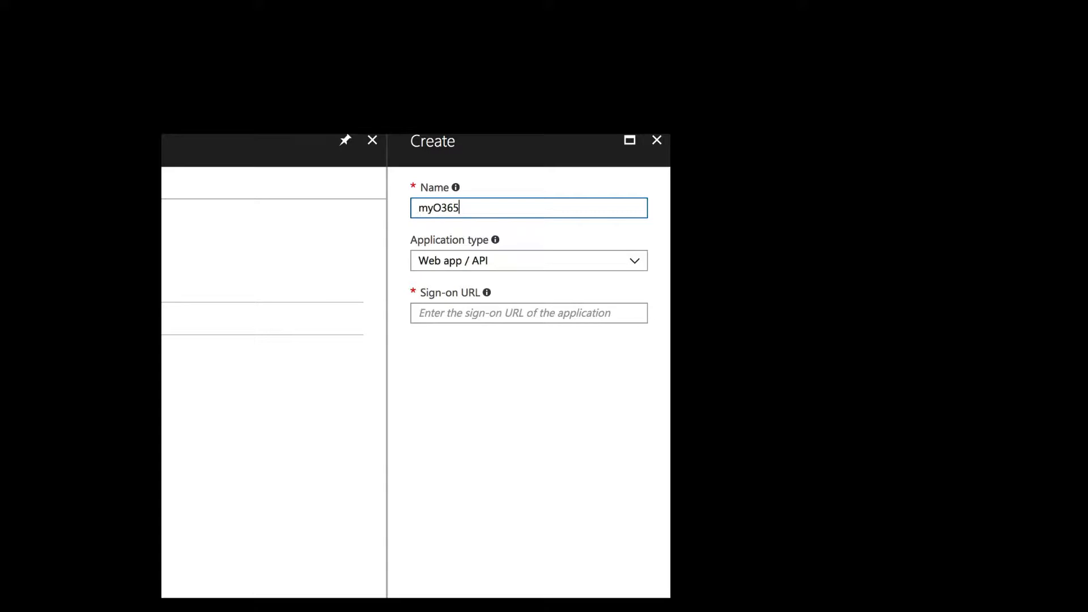
left_click(453, 318)
type("https://www")
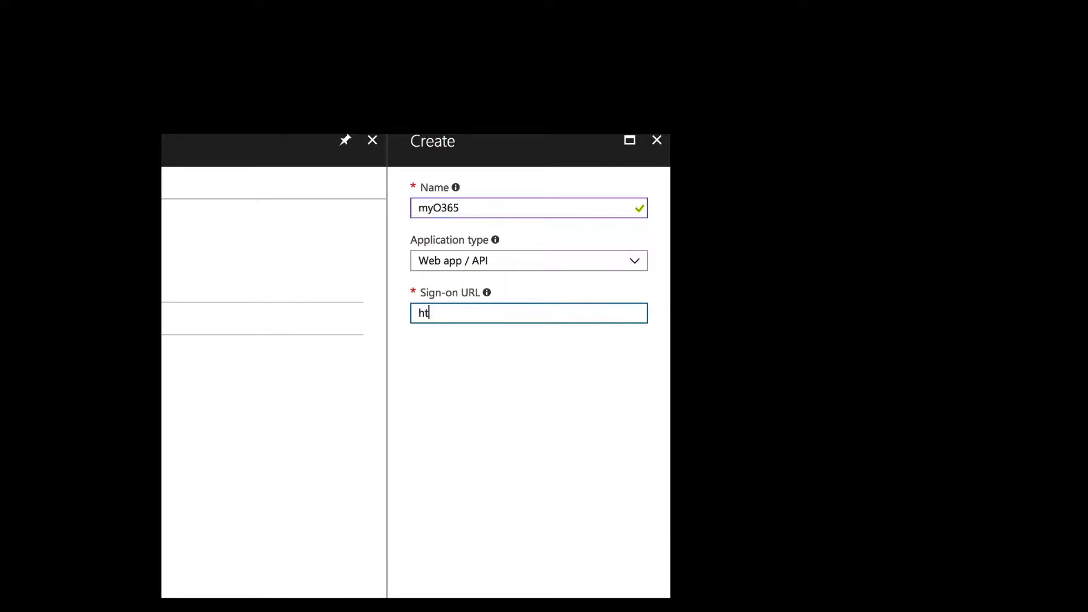
type(".example.om")
key("BackSpace")
key("BackSpace")
type("com/sign-on")
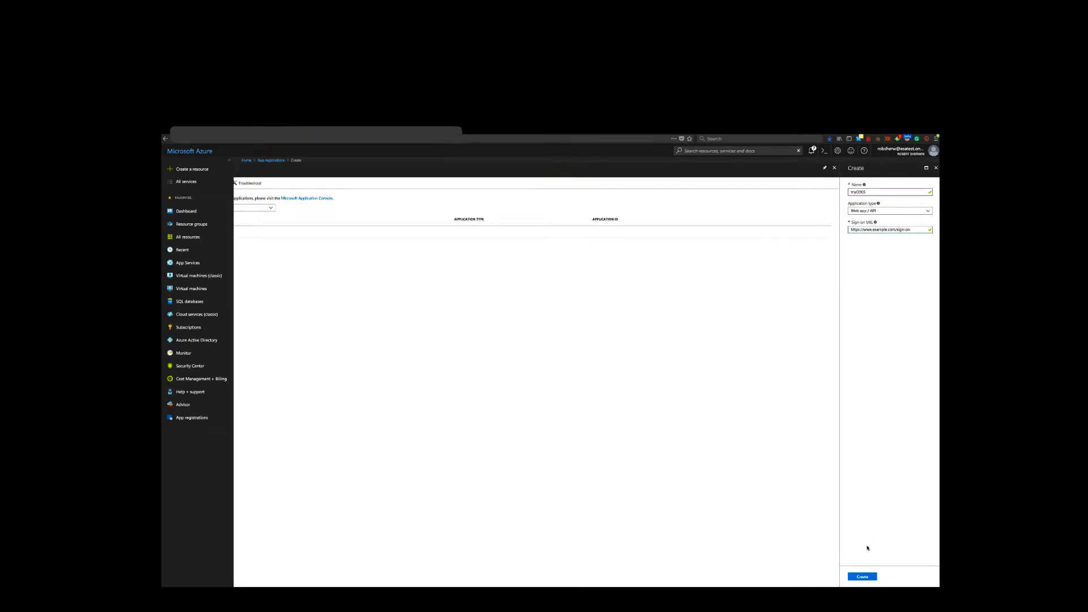
left_click(862, 578)
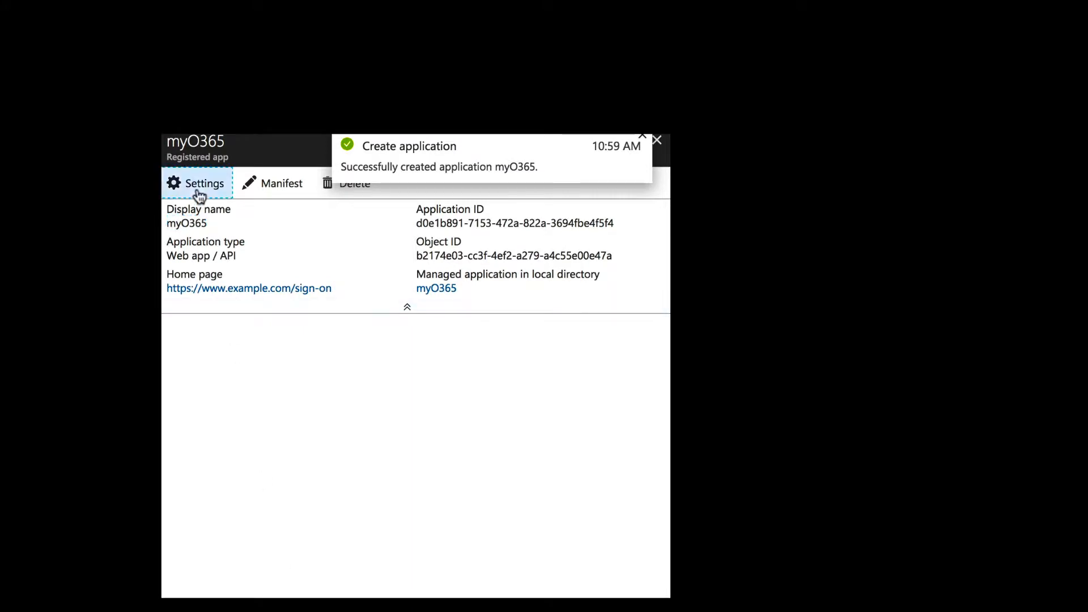
- Add API access for Office 365 Exchange Online in the myO365 app's required permissions
left_click(198, 187)
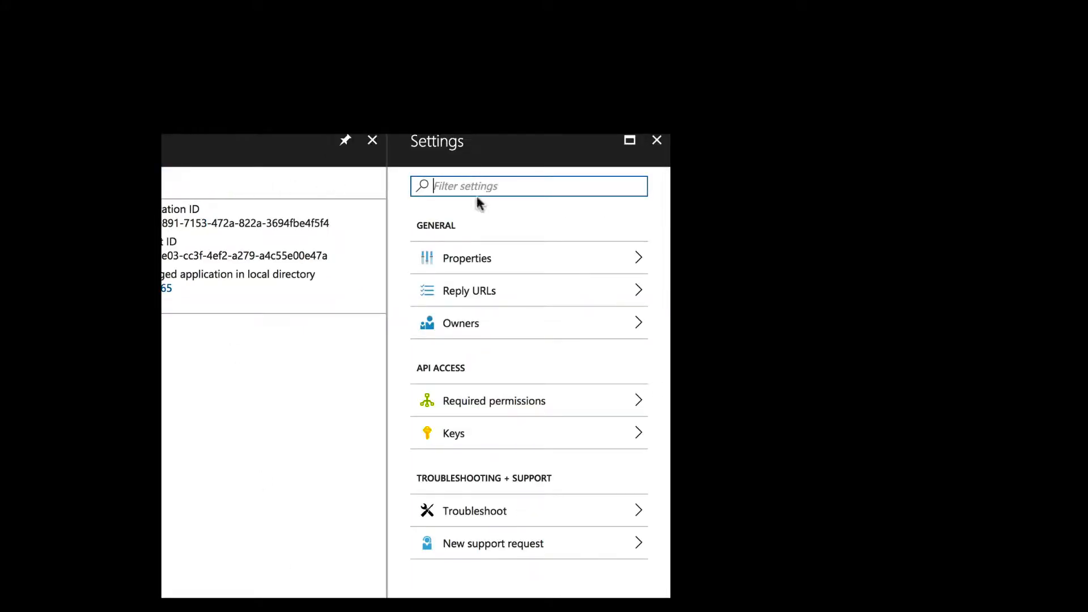
left_click(485, 401)
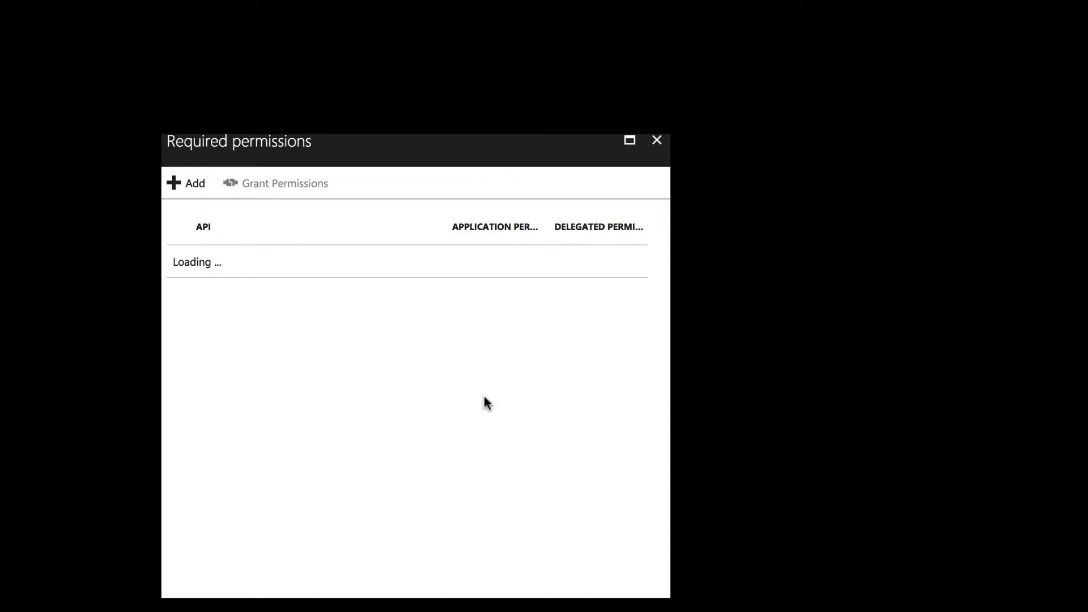
left_click(199, 186)
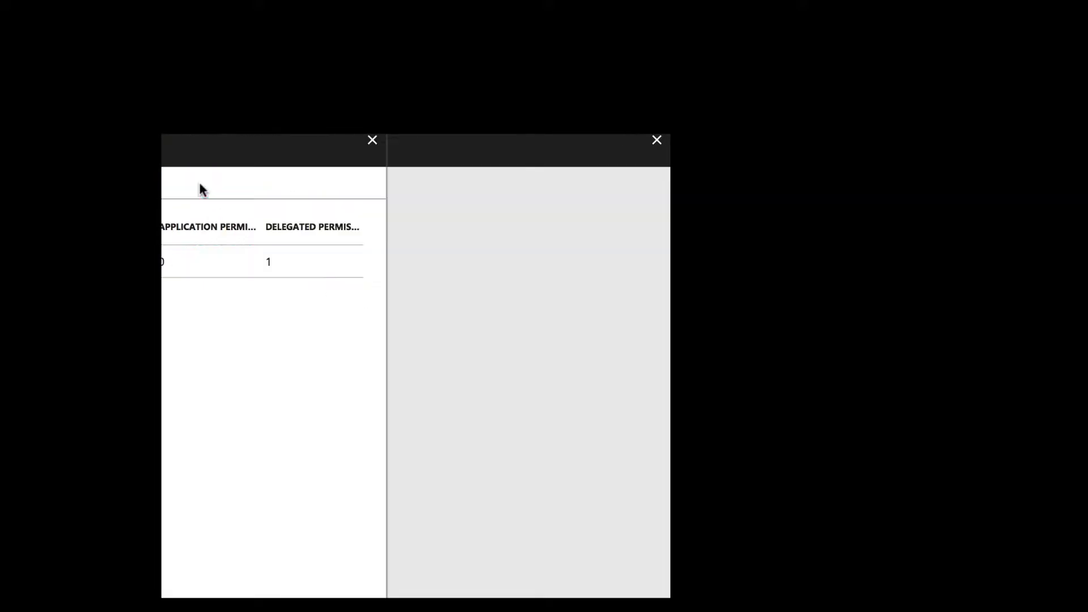
left_click(462, 214)
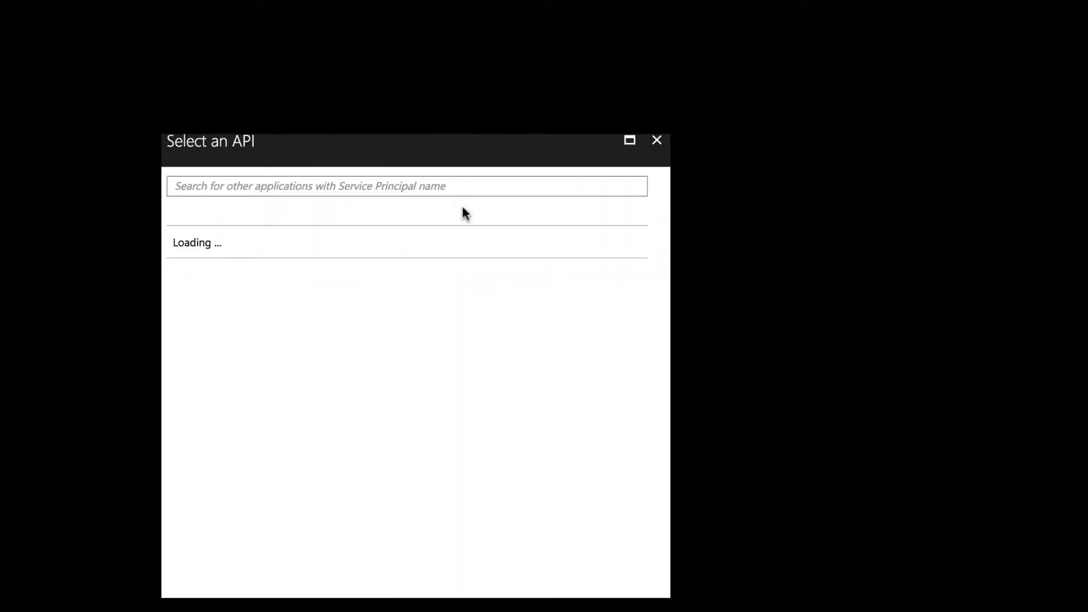
left_click(292, 274)
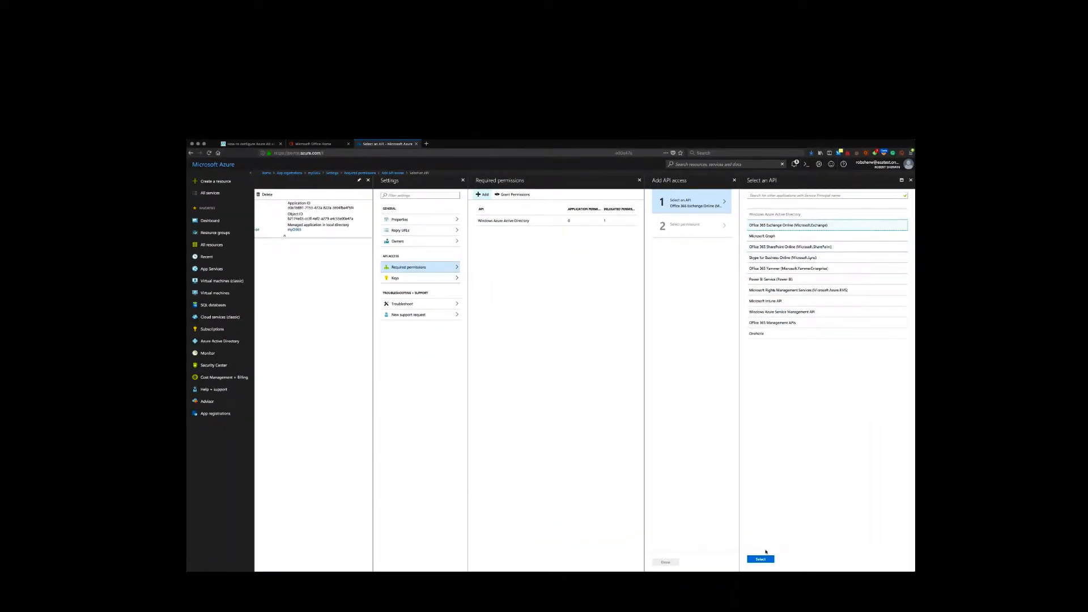
left_click(761, 559)
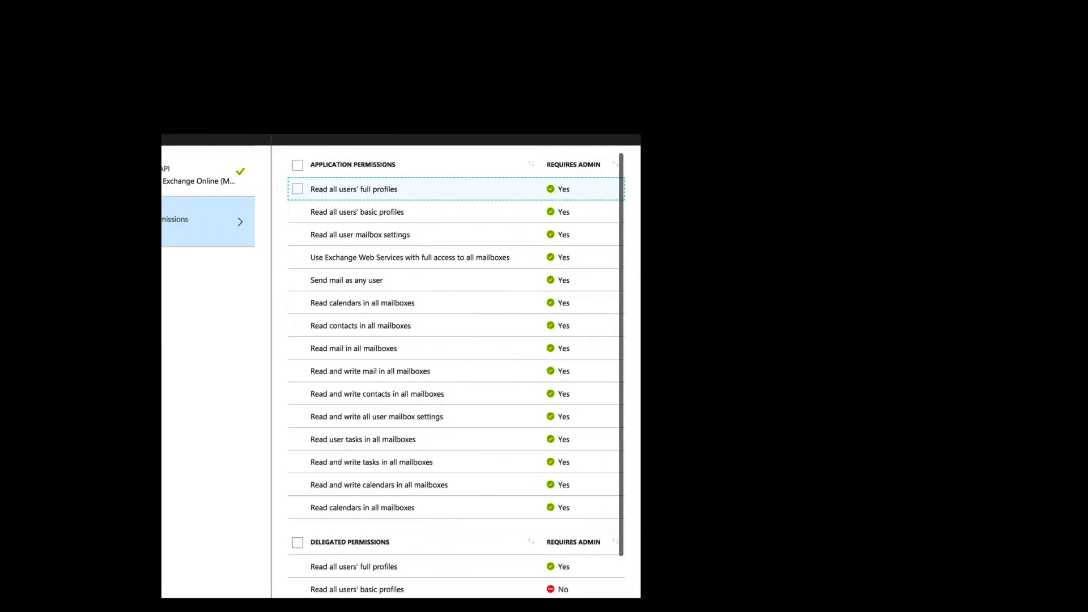
- Enable the application permissions Use Exchange Web Services with full access, Send mail as any user, and Read and write mail in all mailboxes
left_click(299, 259)
left_click(298, 279)
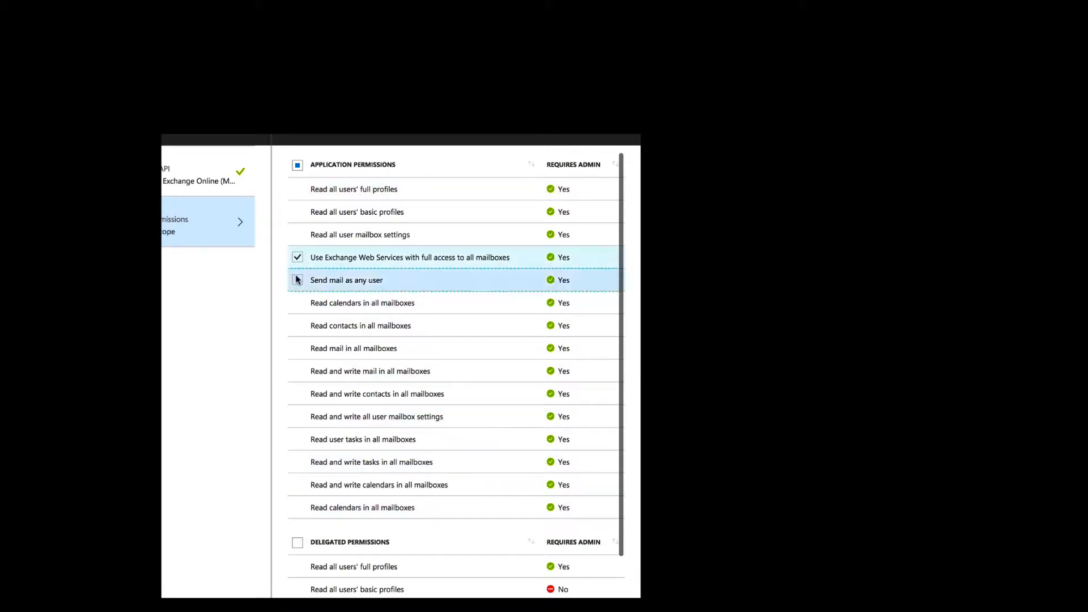
left_click(305, 372)
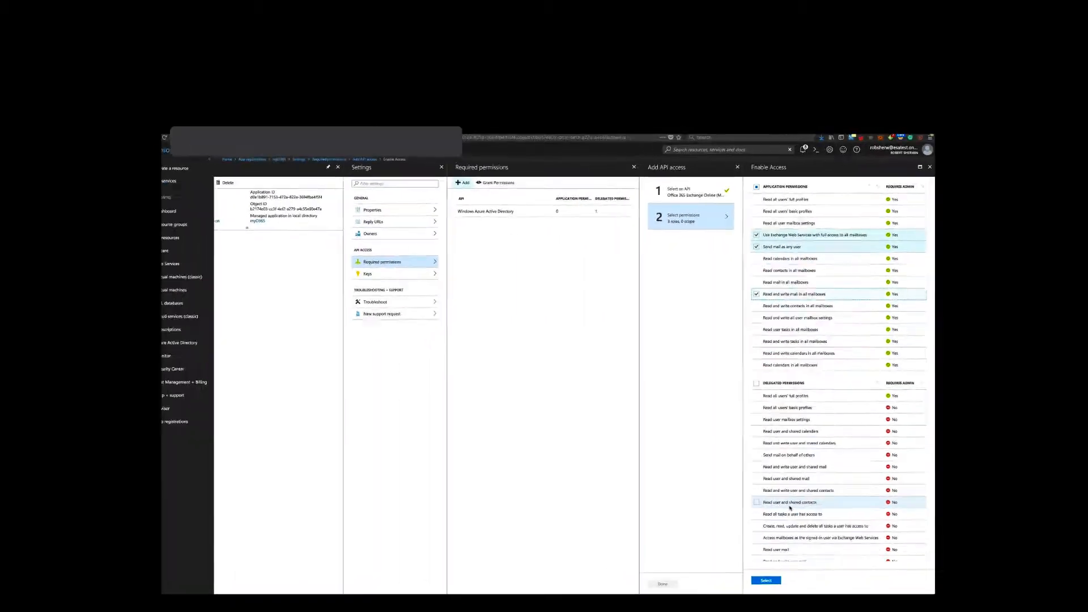
- Enable delegated permissions for EWS mailbox access, Read user mail, Read and write user mail and Send mail as a user, then finish adding the API
scroll(459, 426, "down", 5)
left_click(276, 455)
left_click(276, 478)
left_click(276, 501)
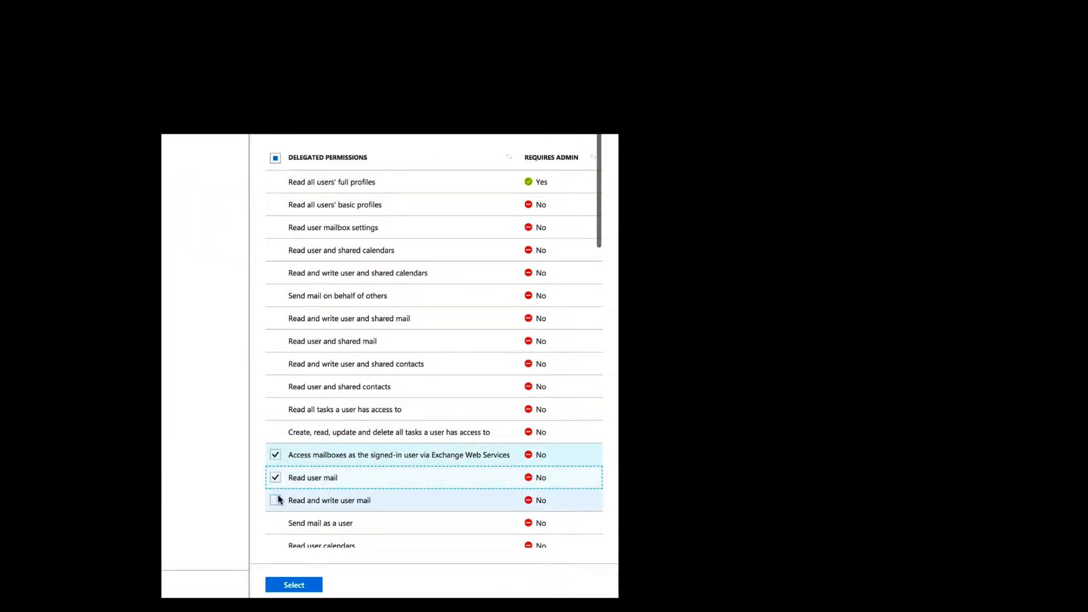
left_click(277, 523)
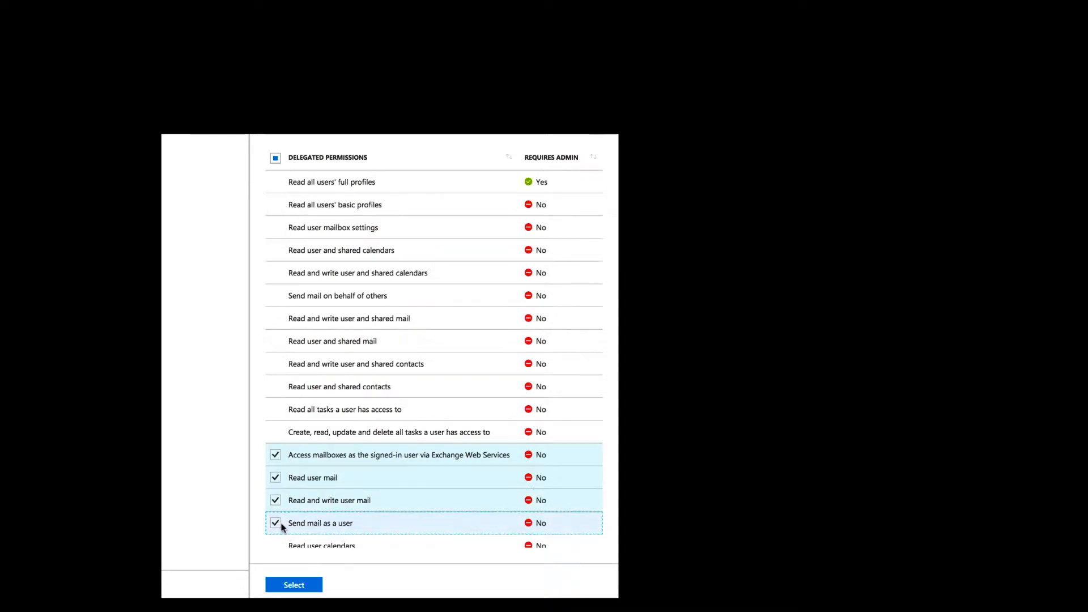
left_click(749, 574)
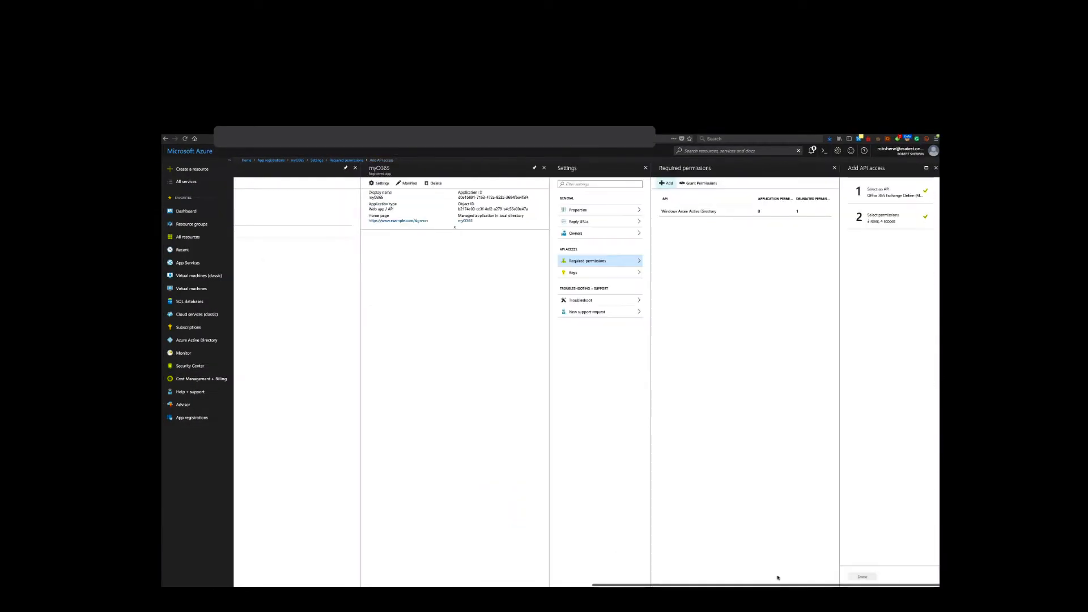
left_click(861, 577)
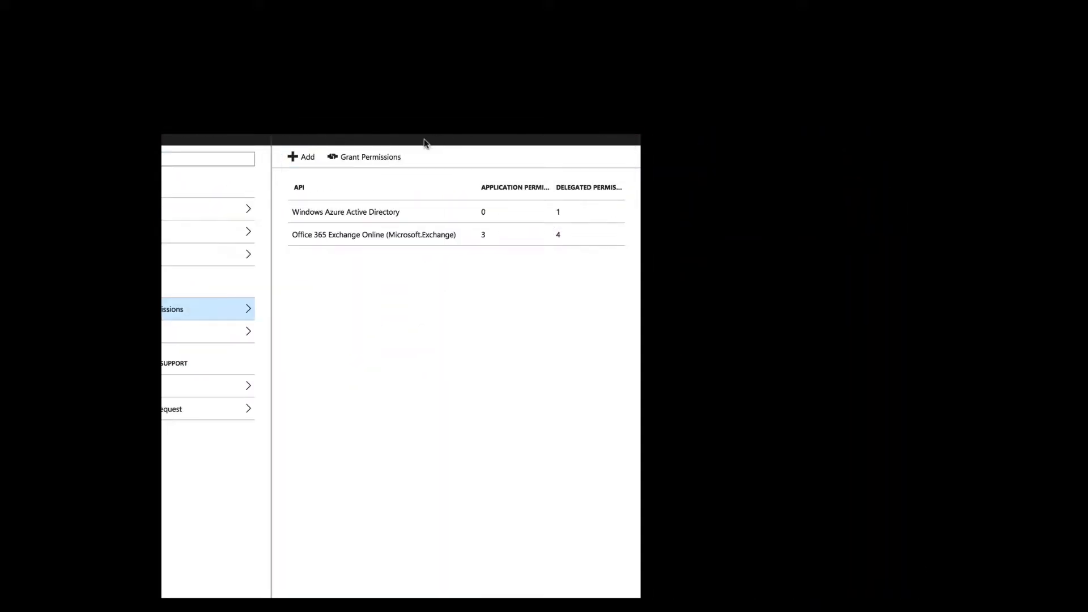
- Grant the required permissions to myO365 for all accounts in the directory
left_click(375, 157)
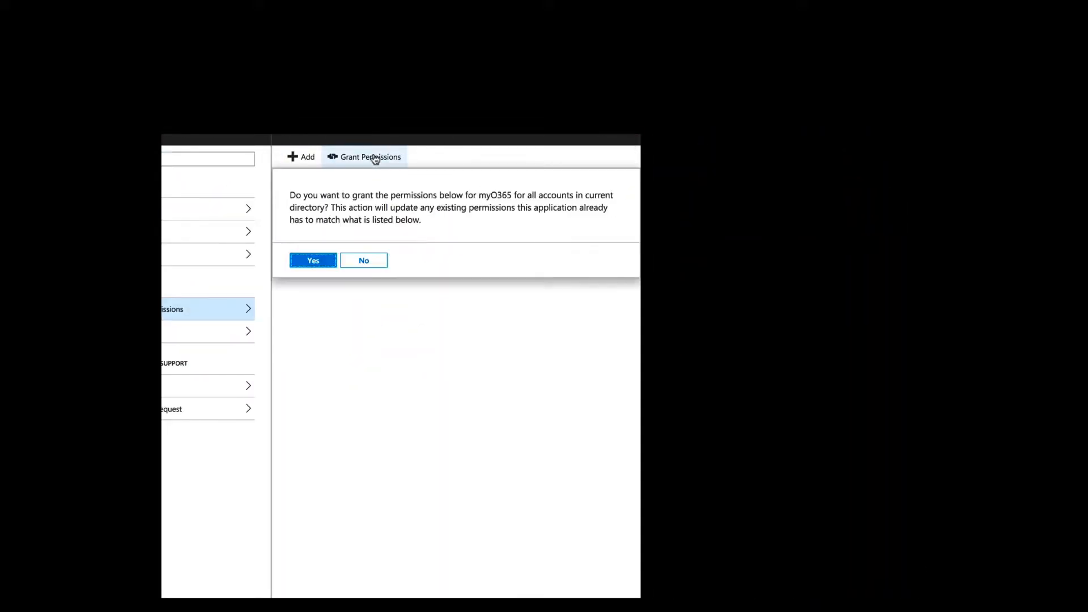
left_click(310, 267)
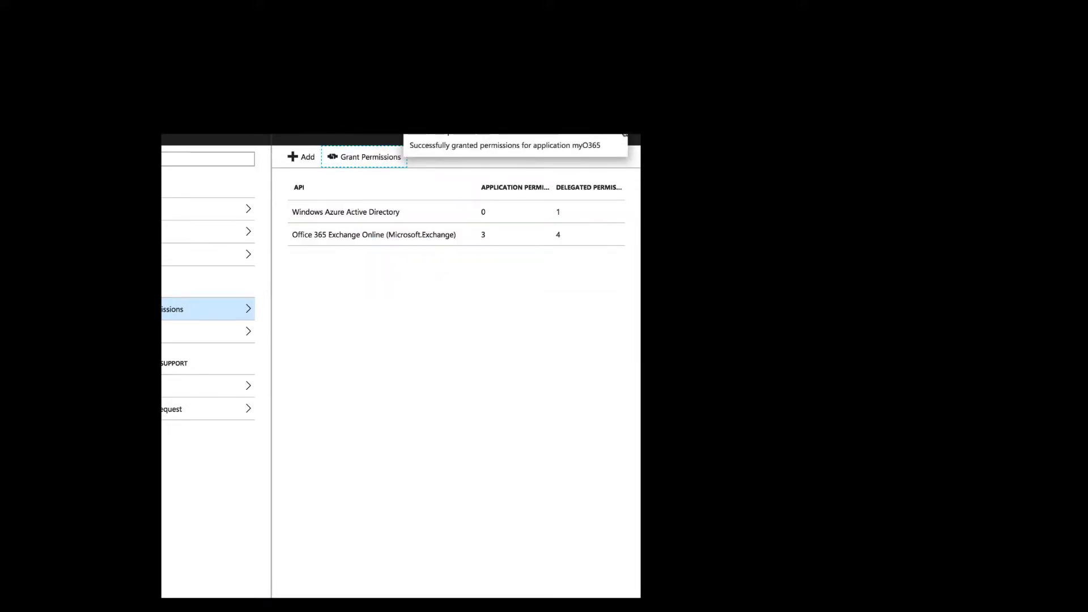
left_click(623, 129)
- Close the permission blades and open the myO365 app's manifest
left_click(636, 135)
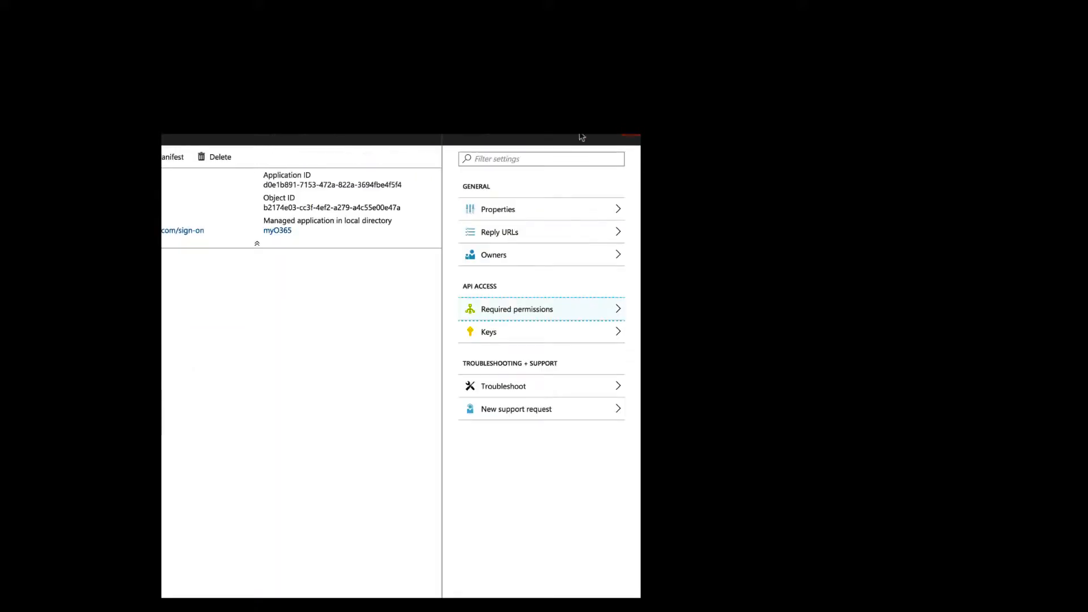
left_click(622, 135)
left_click(362, 156)
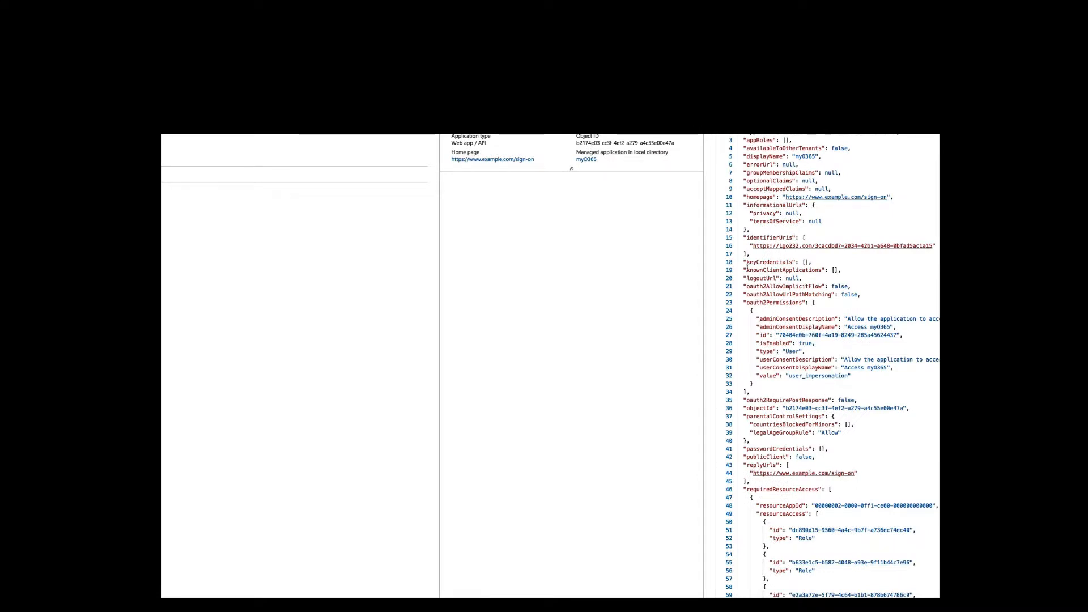
- Replace the manifest's empty keyCredentials entry with the certificate's keyCredentials block from the text editor and save the manifest
left_click_drag(744, 261, 814, 262)
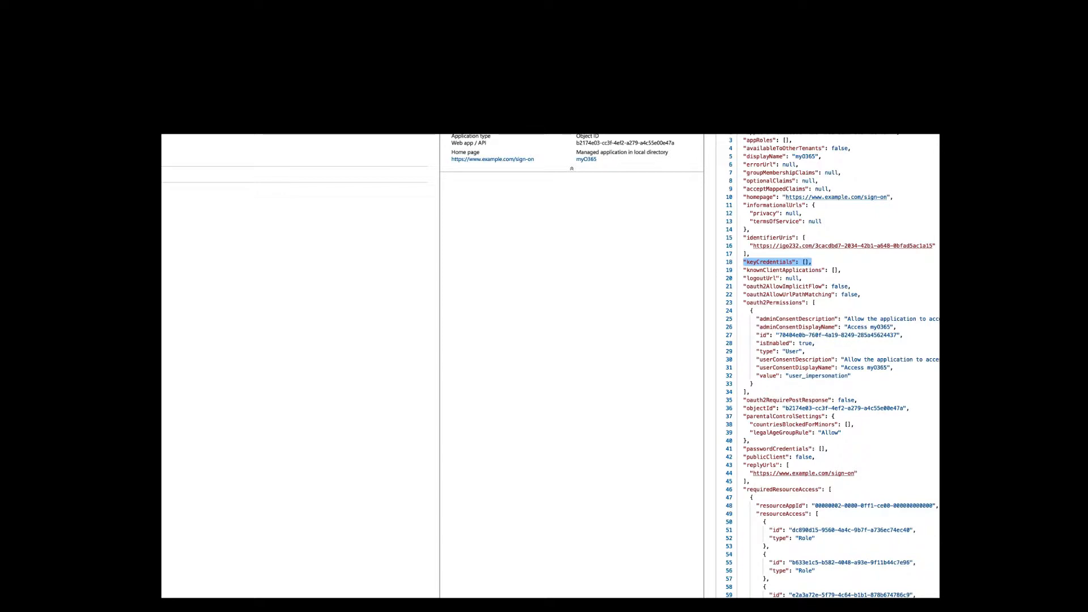
key("super+Tab")
left_click_drag(175, 505, 167, 381)
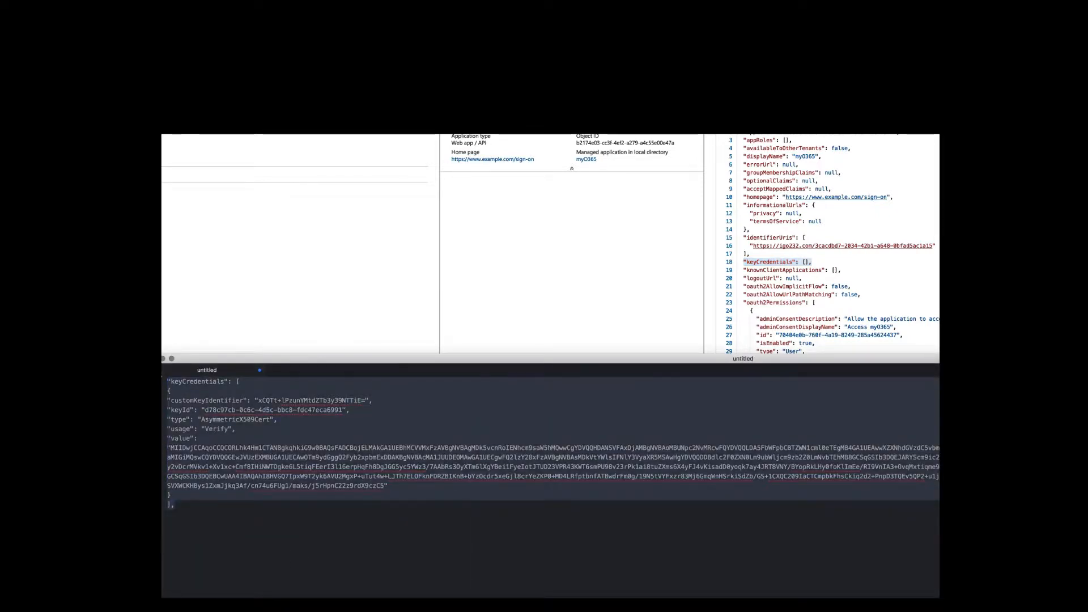
left_click(453, 312)
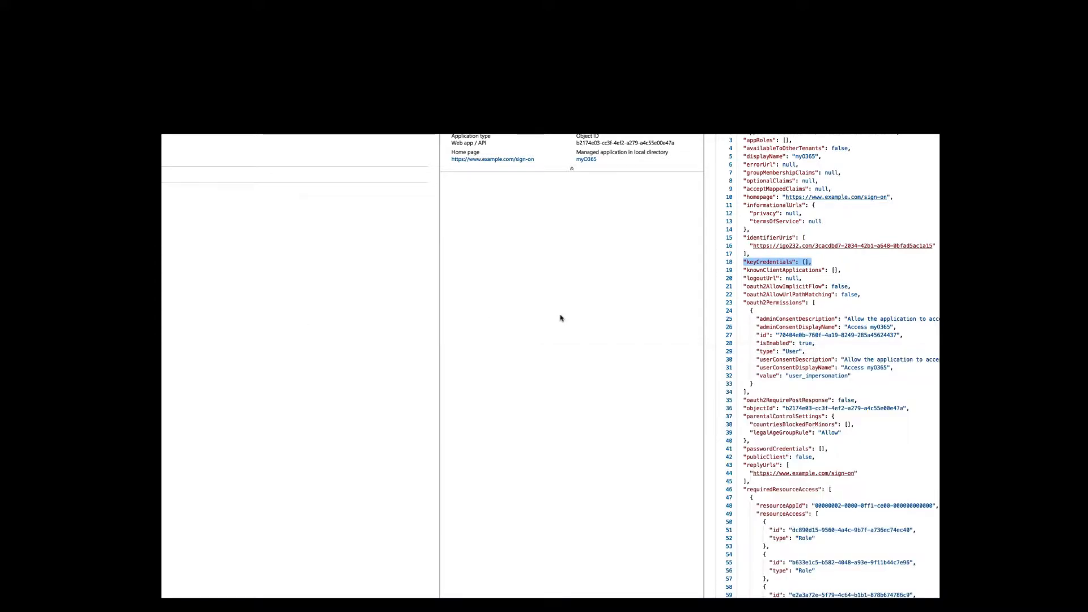
key("ctrl+v")
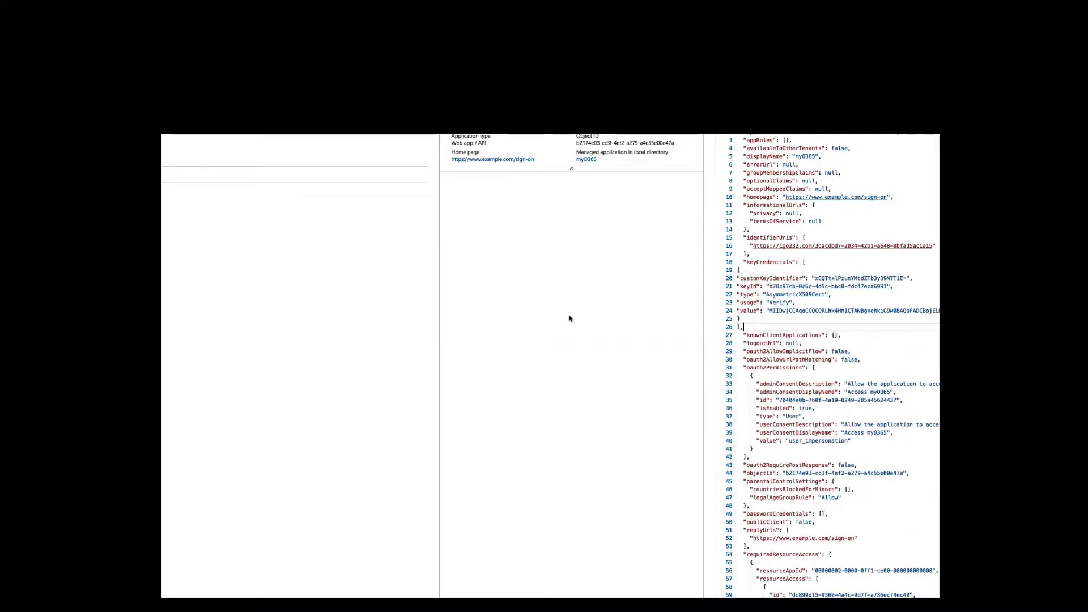
left_click_drag(743, 327, 743, 262)
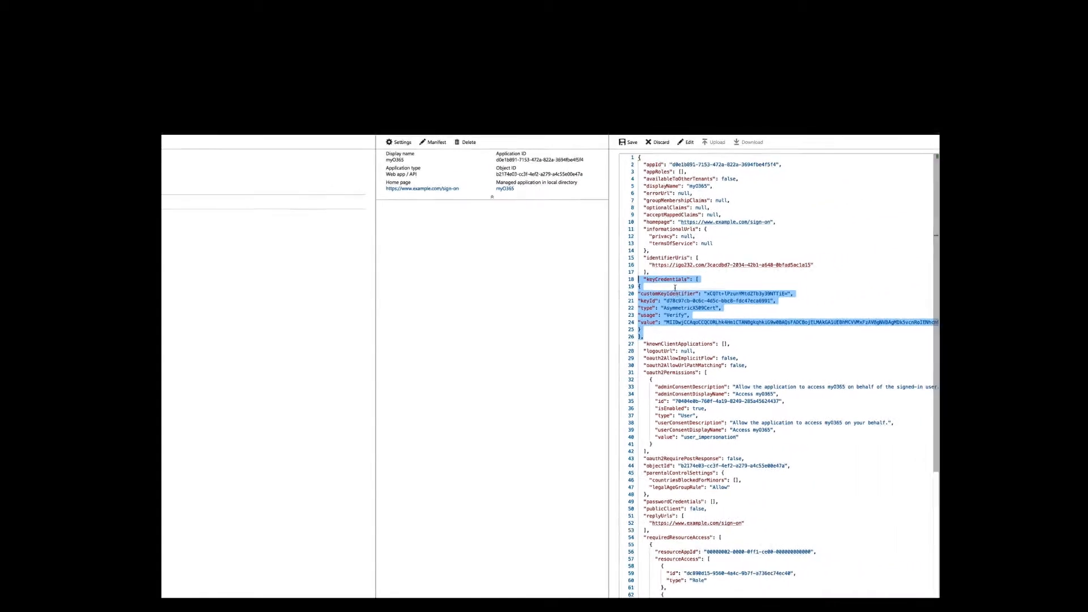
left_click(625, 146)
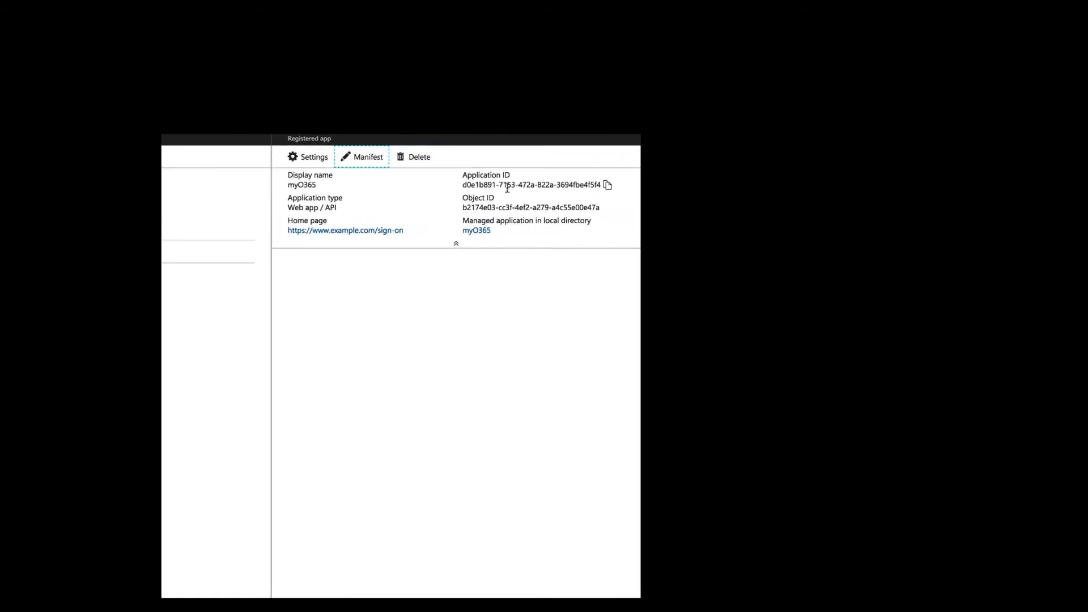
- Copy the myO365 application ID into the text editor notes and close the app blade
left_click_drag(458, 176, 535, 183)
left_click(605, 186)
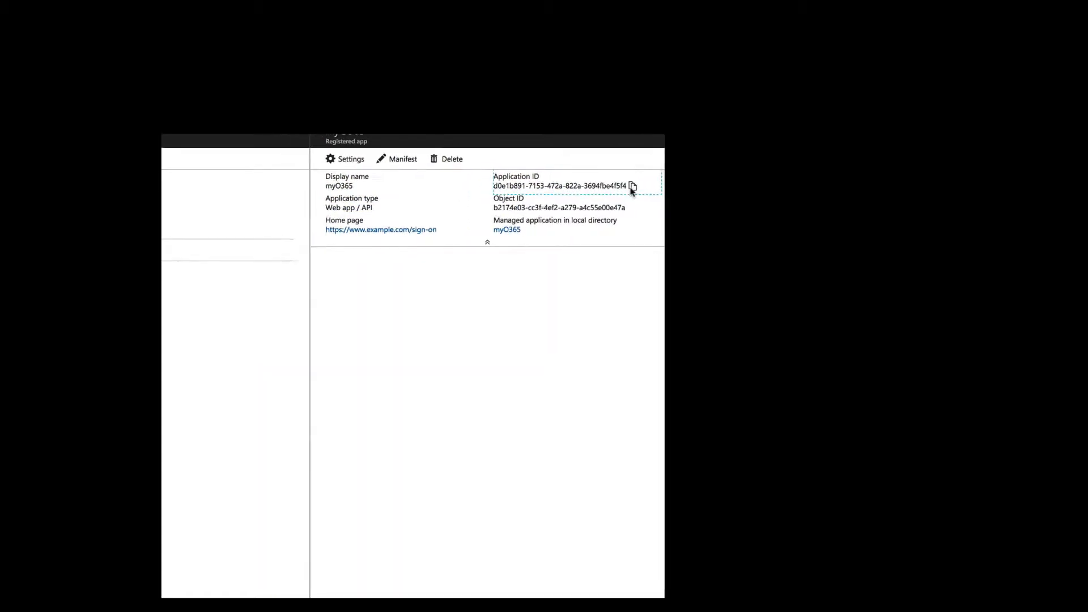
key("super+Tab")
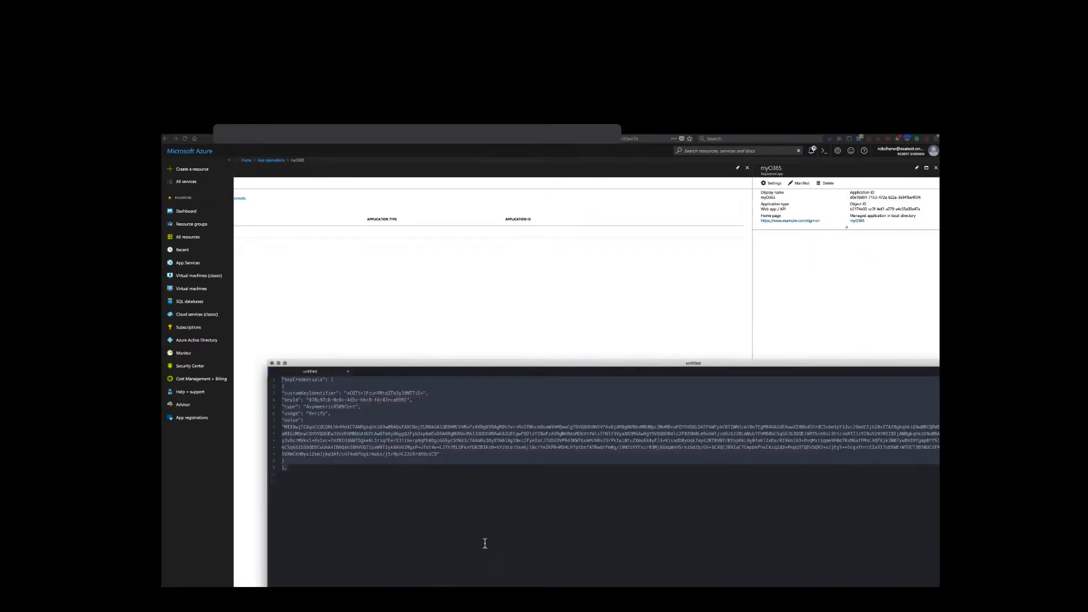
left_click(371, 508)
key("super+v")
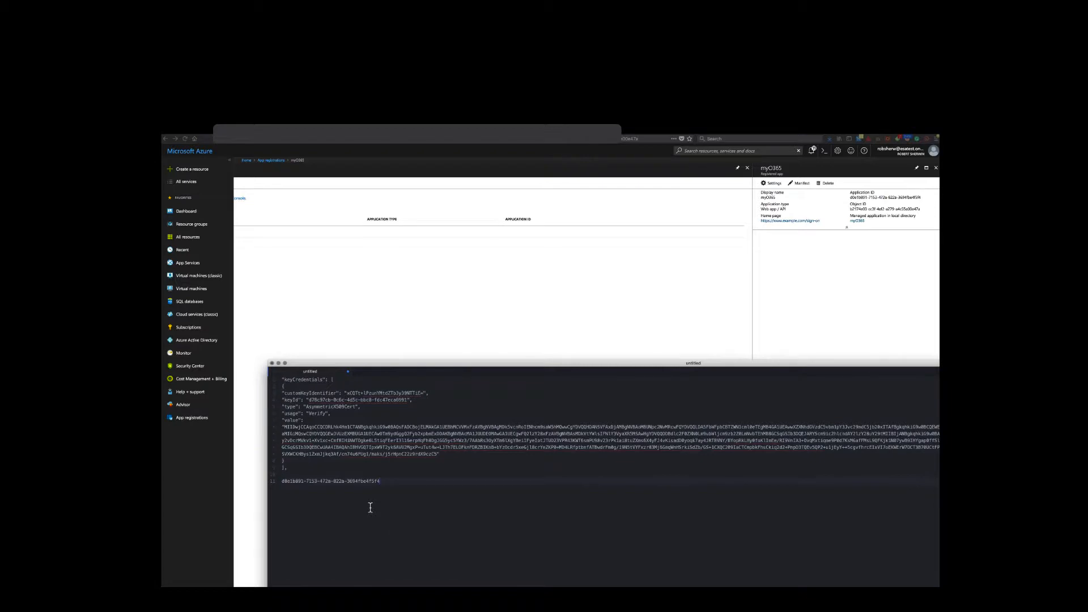
left_click(842, 242)
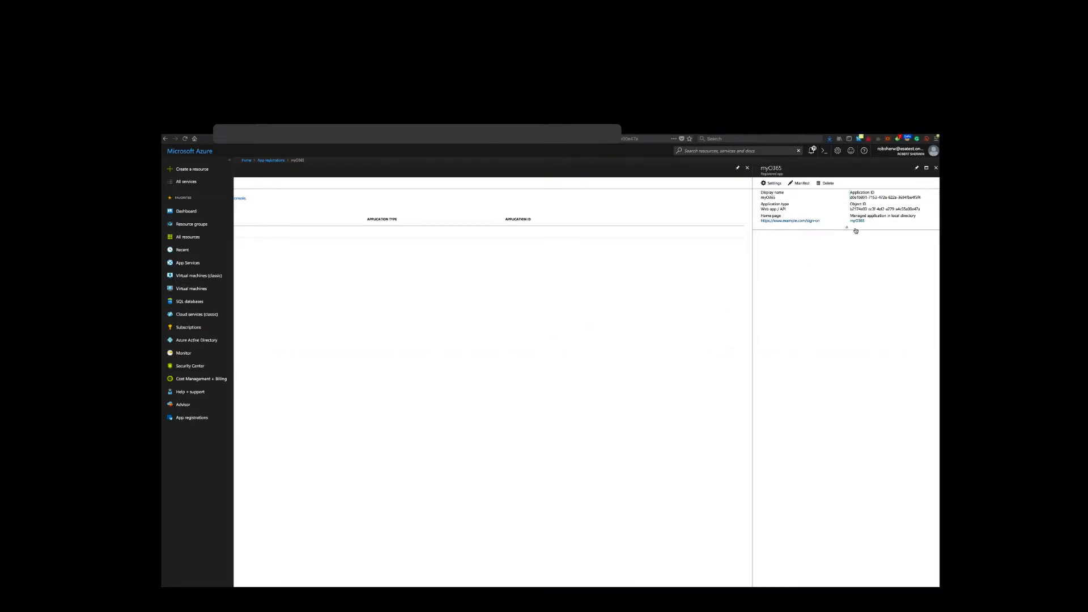
left_click(937, 169)
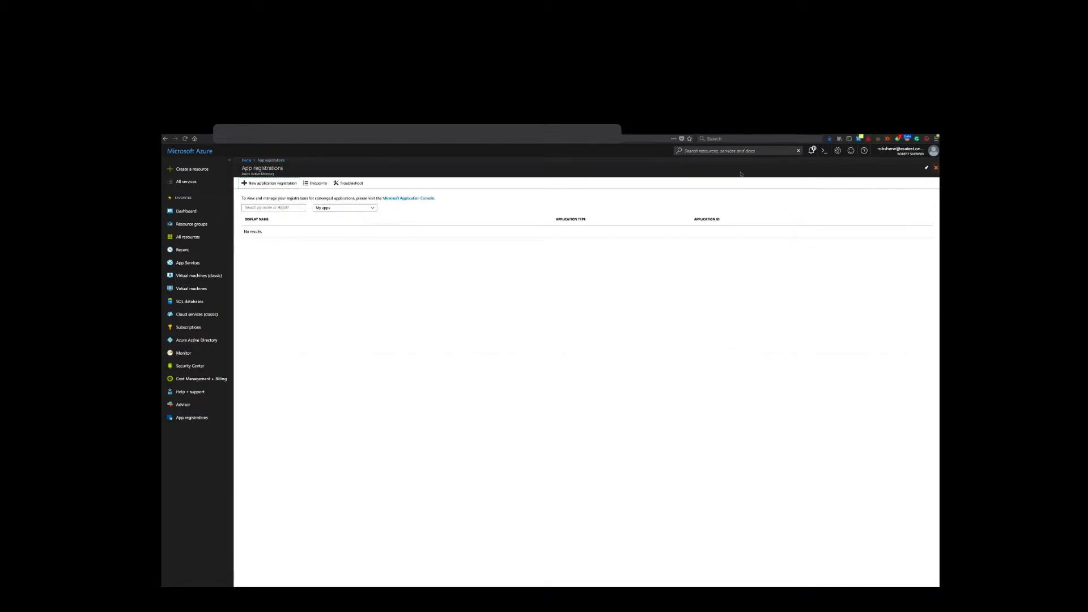
- Copy the federation metadata document endpoint into the notes and trim it down to the tenant ID
left_click(316, 184)
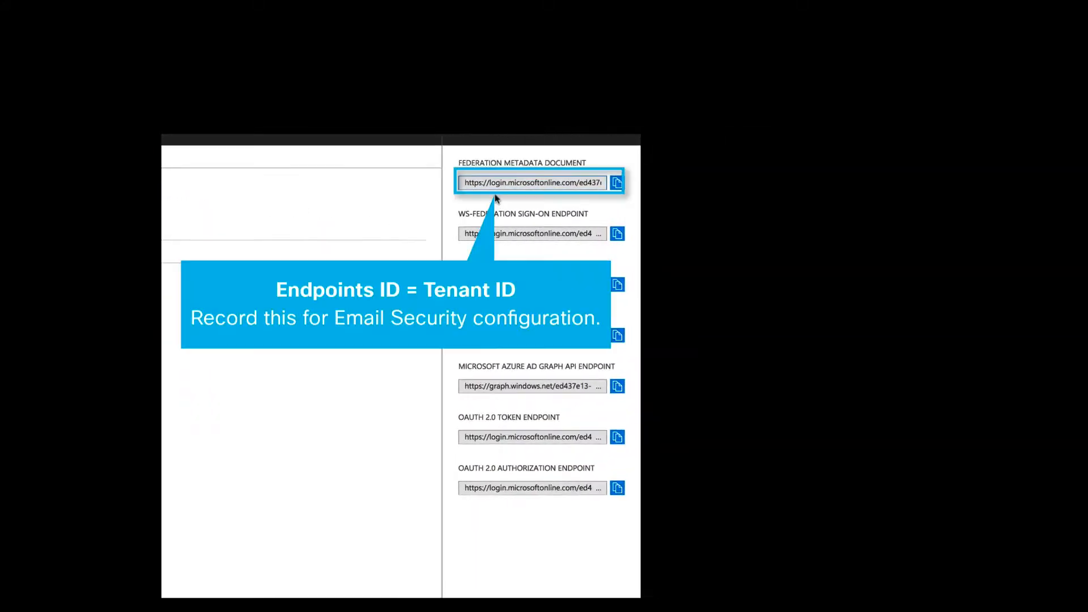
left_click(617, 184)
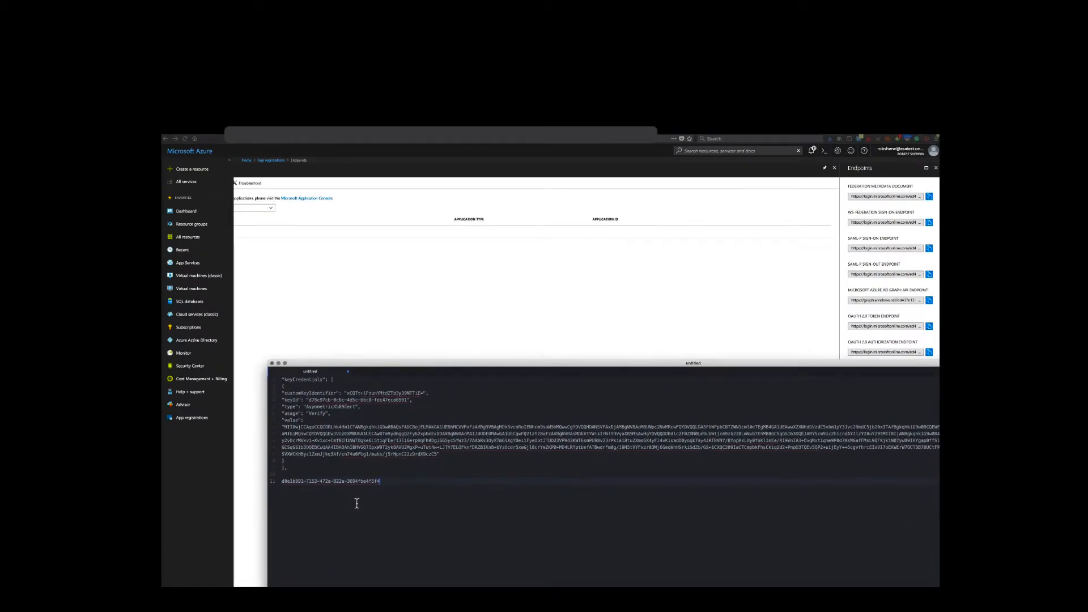
key("Return")
key("super+v")
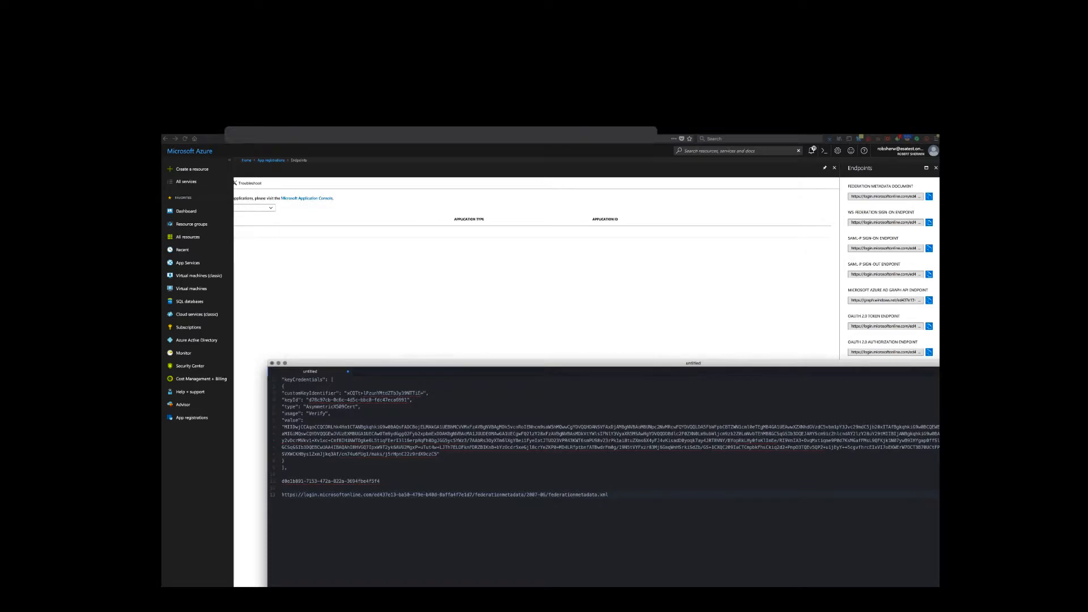
left_click(279, 487)
left_click(274, 495)
key("Delete")
key("Delete")
key("Delete")
key("Delete")
key("Delete")
key("Delete")
key("Delete")
key("Delete")
key("Delete")
key("Delete")
key("Delete")
key("Delete")
key("Delete")
key("Delete")
key("Delete")
key("Delete")
key("Delete")
key("Delete")
key("Delete")
key("Delete")
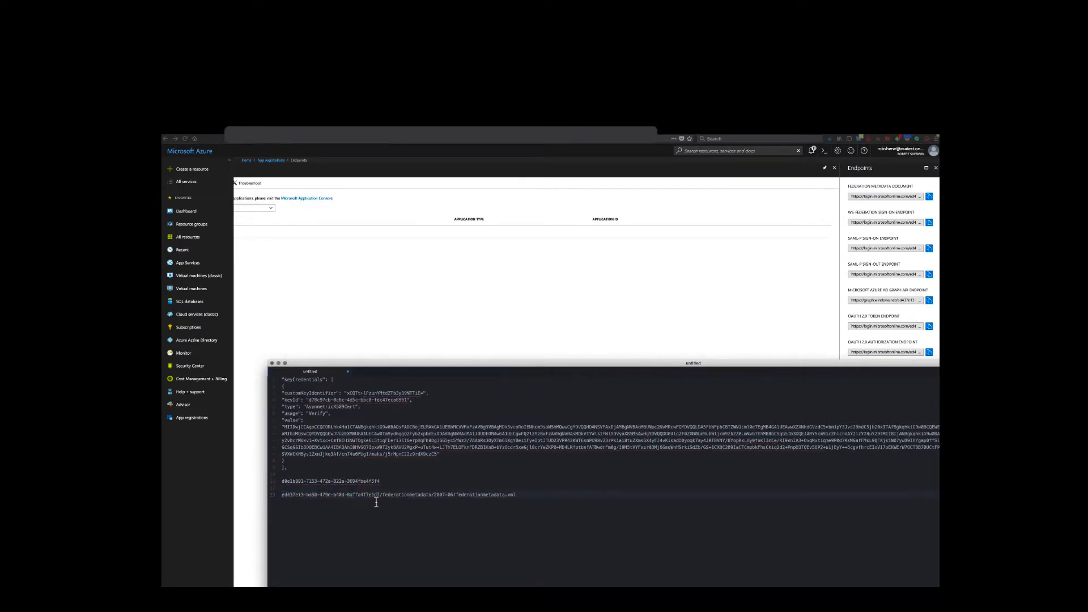
left_click_drag(380, 496, 533, 507)
key("BackSpace")
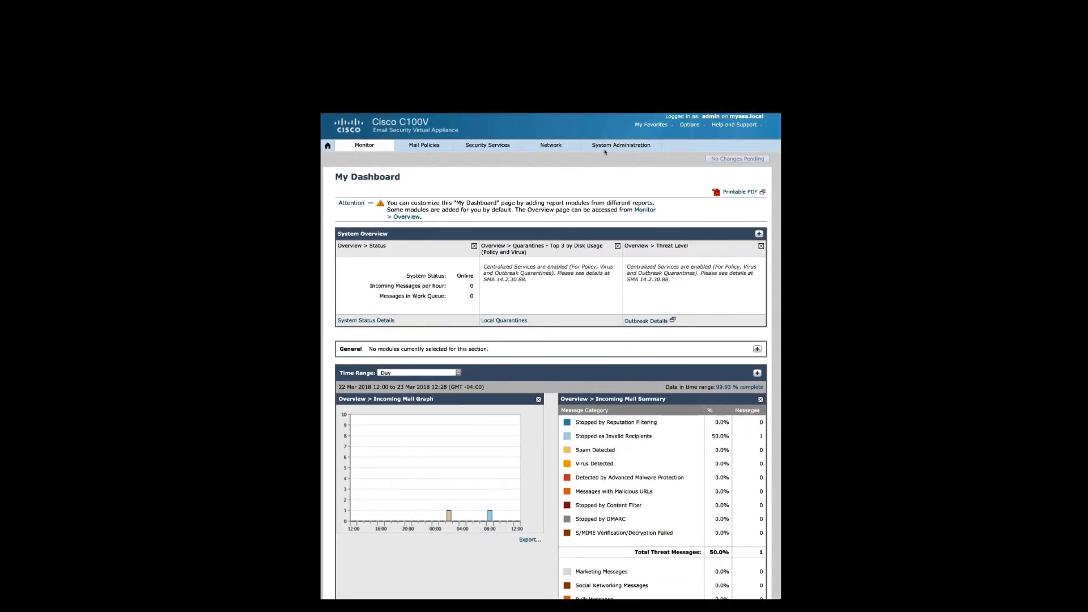
- On the Cisco Email Security appliance, open Mailbox Settings and enable Office 365 Mailbox Settings
left_click(606, 147)
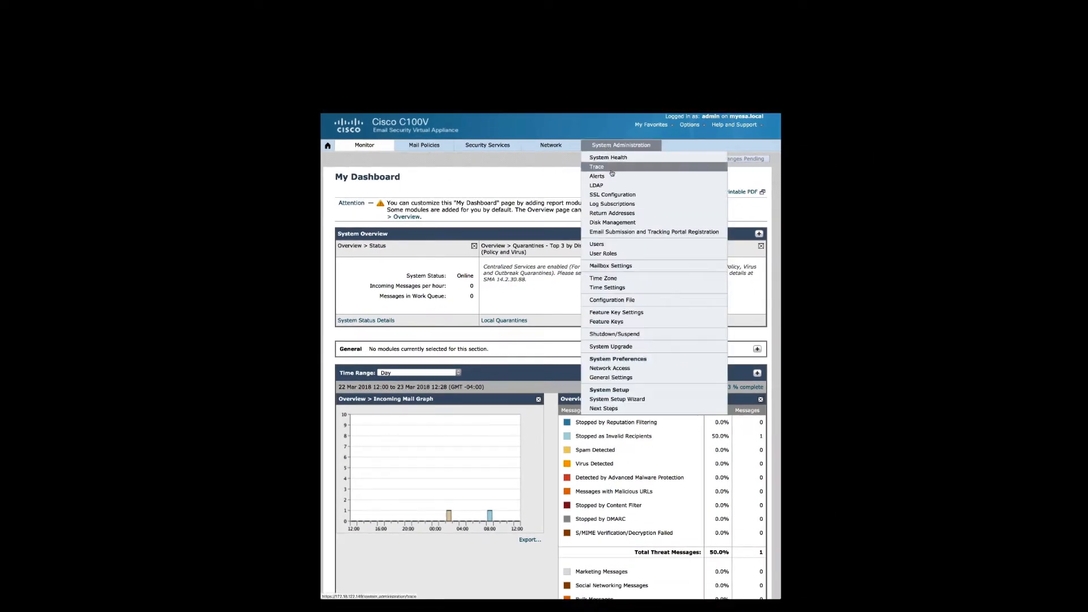
left_click(618, 266)
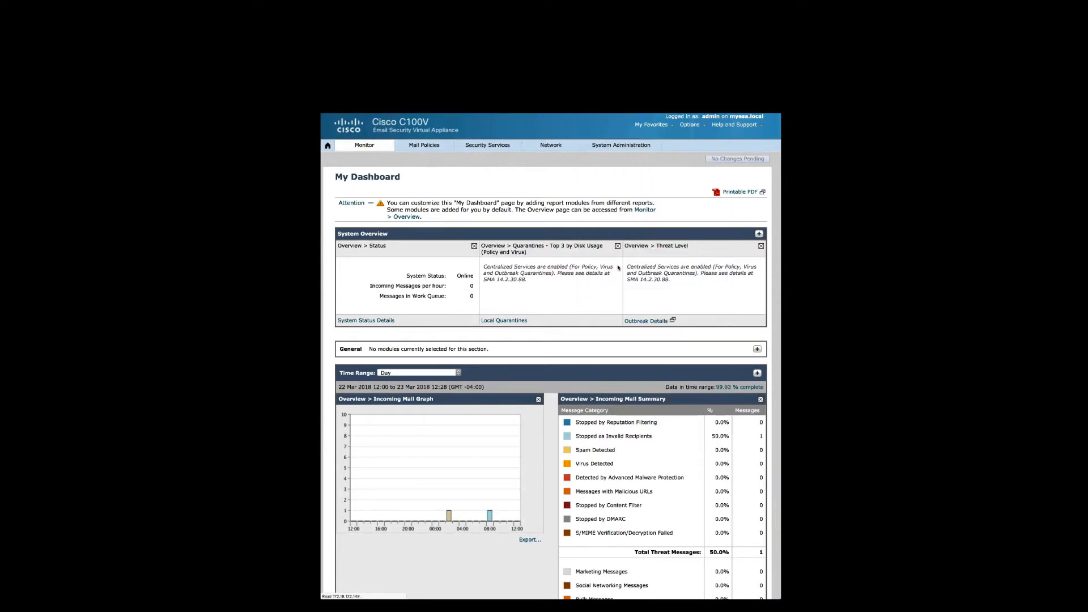
left_click(721, 223)
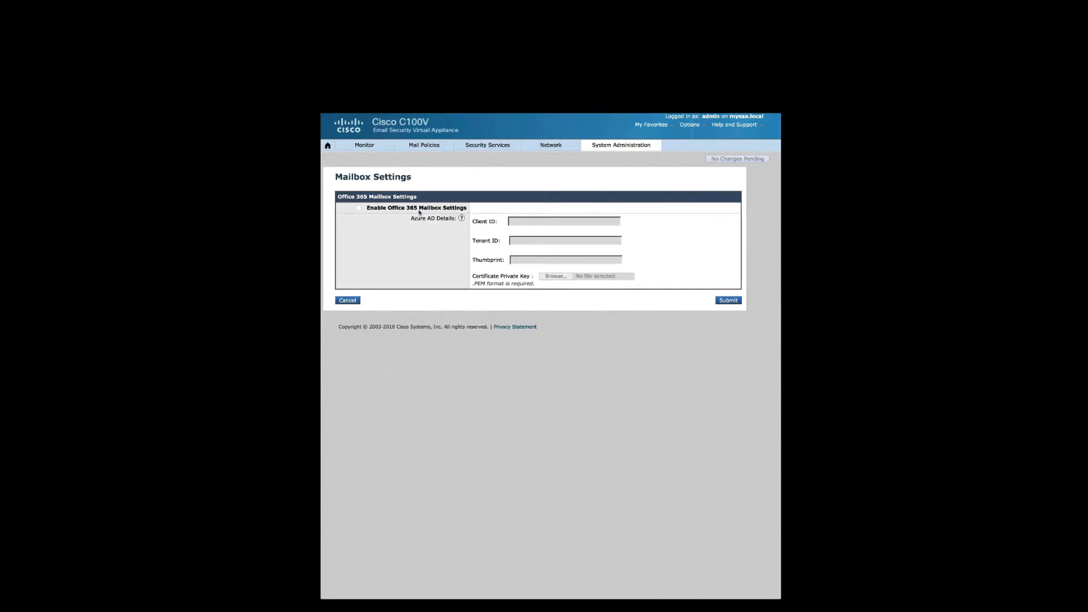
left_click(357, 209)
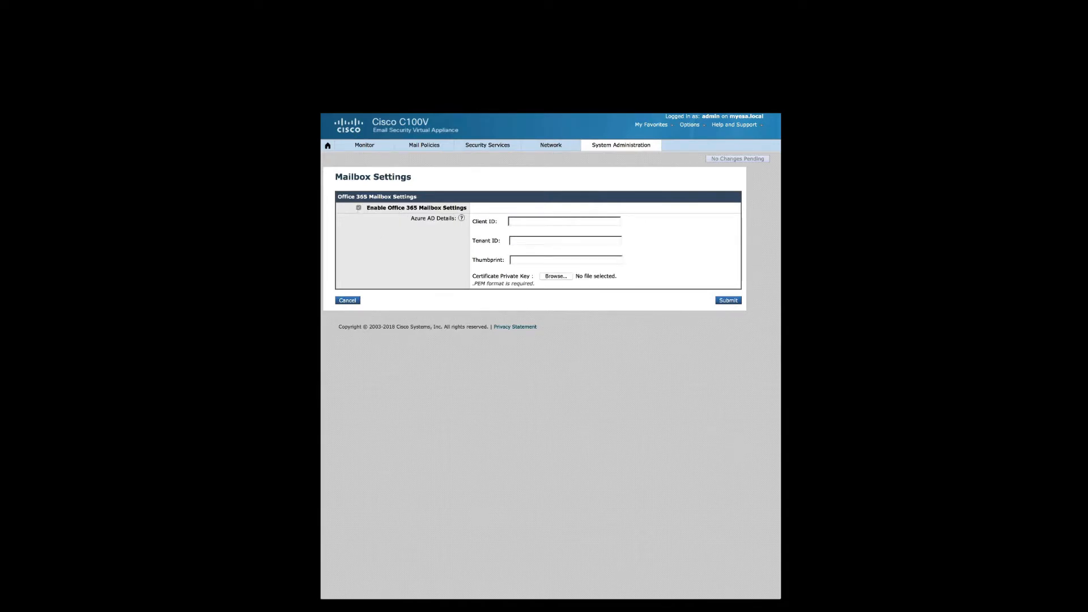
- Fill in the Client ID and Tenant ID fields with the values copied from the notes
key("super+Tab")
left_click_drag(538, 357, 425, 357)
key("super+c")
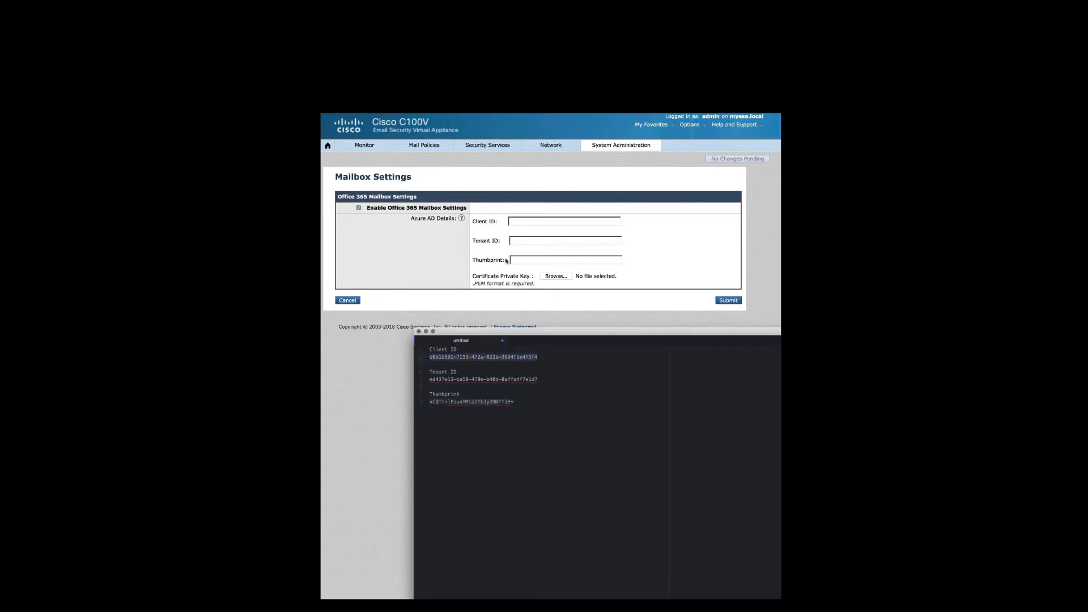
left_click(515, 221)
key("super+v")
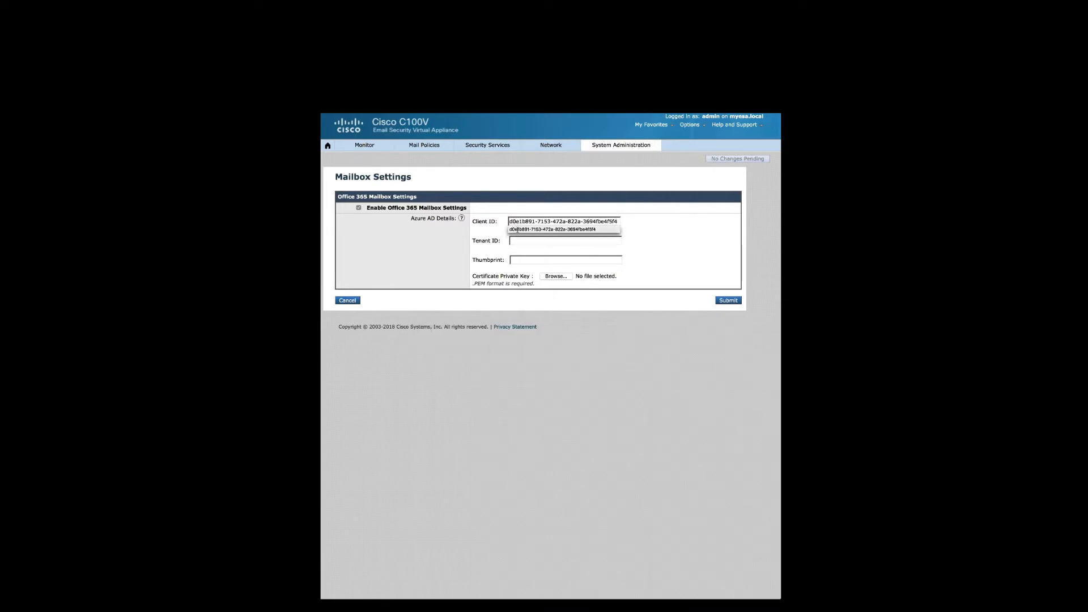
key("super+Tab")
left_click_drag(538, 380, 431, 381)
key("super+c")
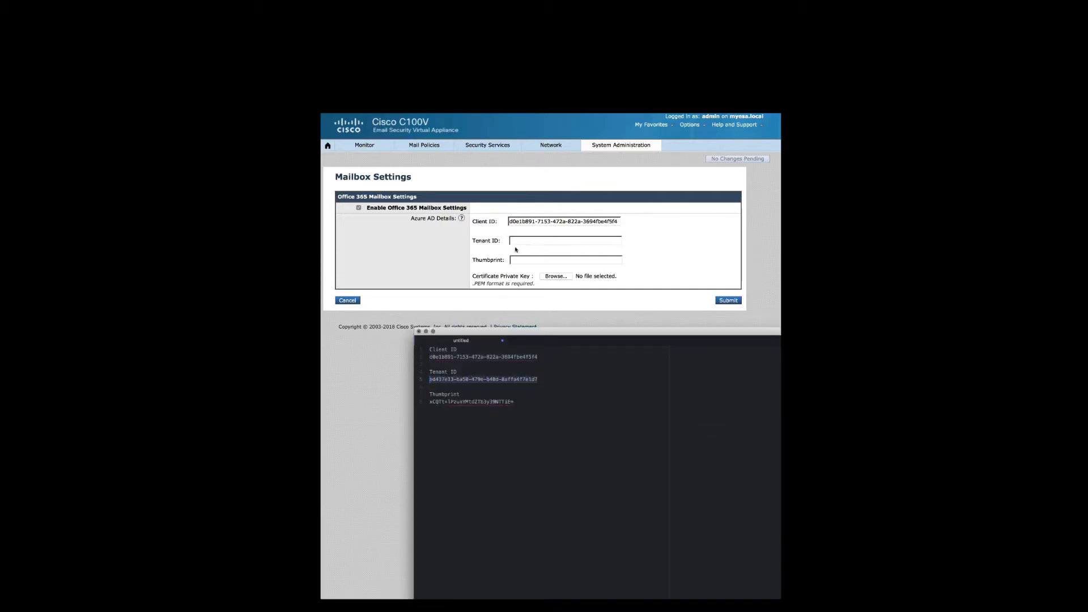
key("super+Tab")
key("super+v")
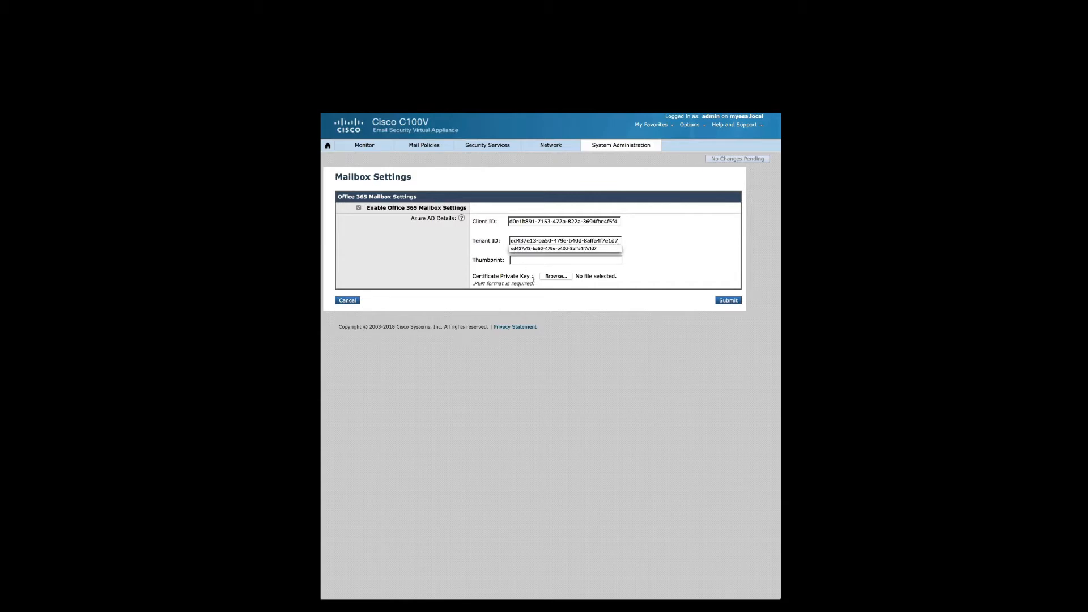
- Copy the certificate thumbprint from the notes into the Thumbprint field
key("super+Tab")
left_click_drag(515, 401, 425, 404)
key("super+c")
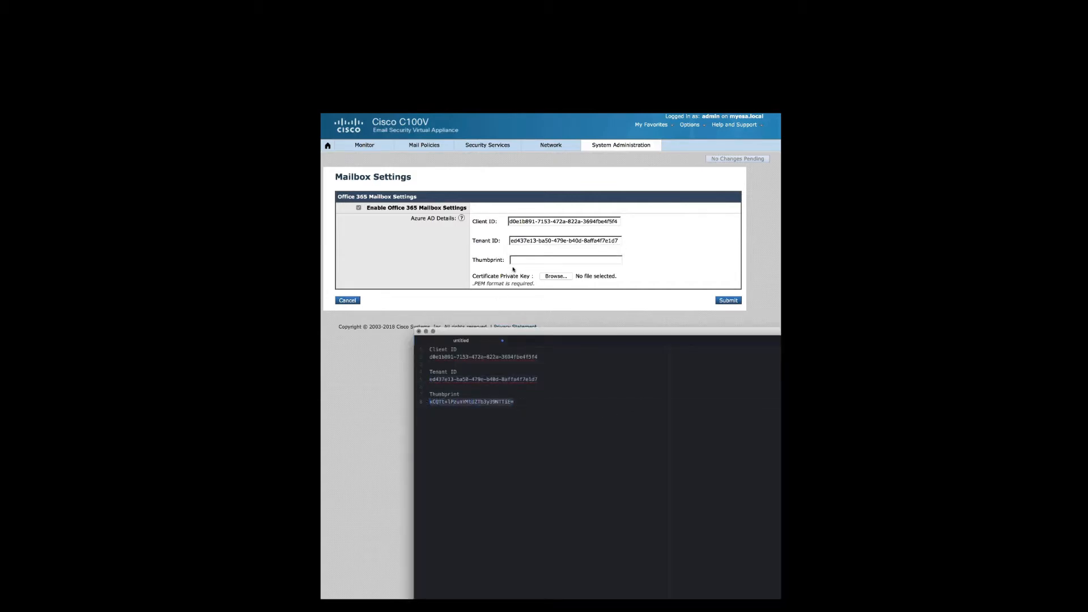
left_click(512, 261)
key("super+v")
- Upload myO365.pem as the certificate private key and submit the mailbox settings
left_click(547, 278)
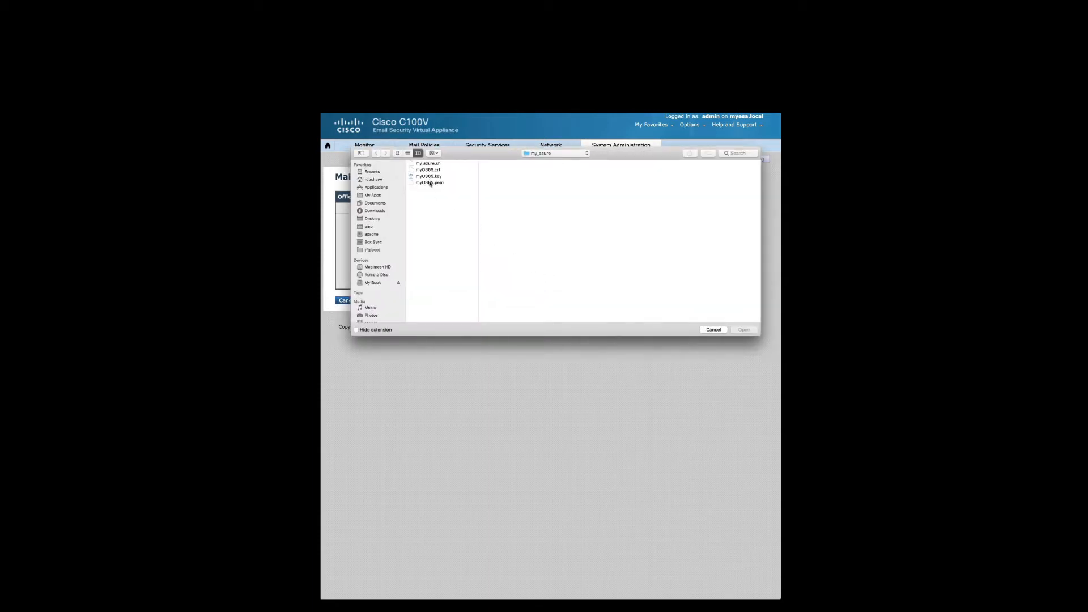
left_click(430, 182)
left_click(733, 329)
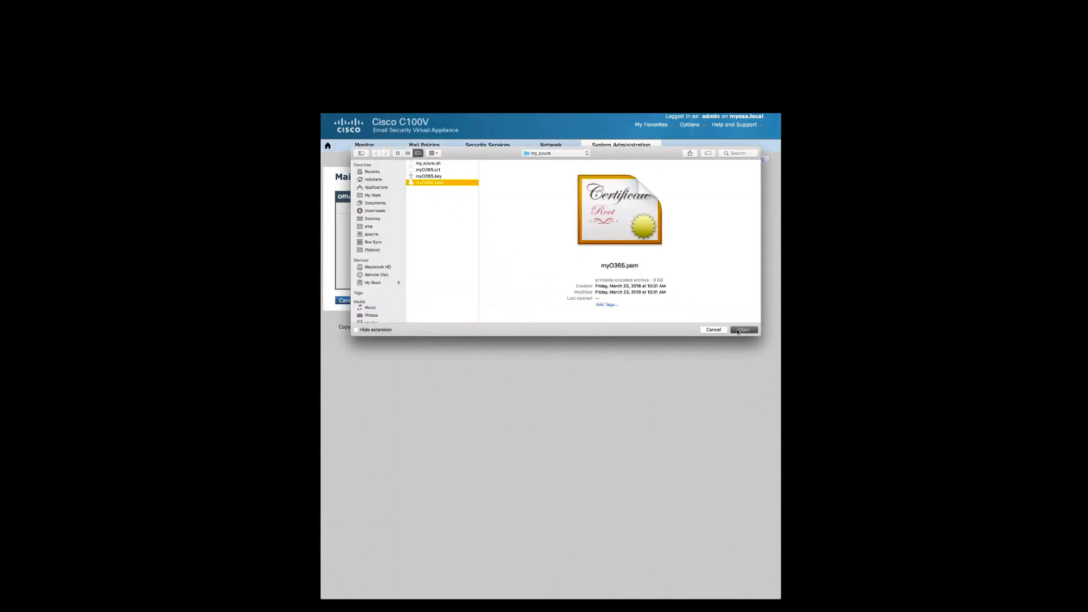
left_click(729, 301)
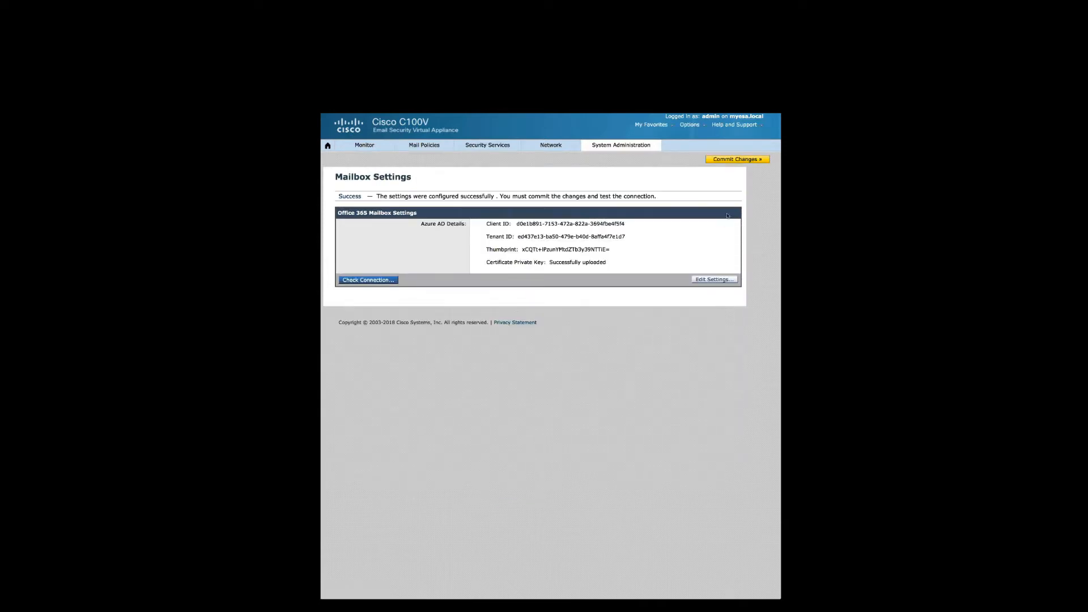
- Commit the pending changes with the comment "Adding O365 MAR"
left_click(727, 159)
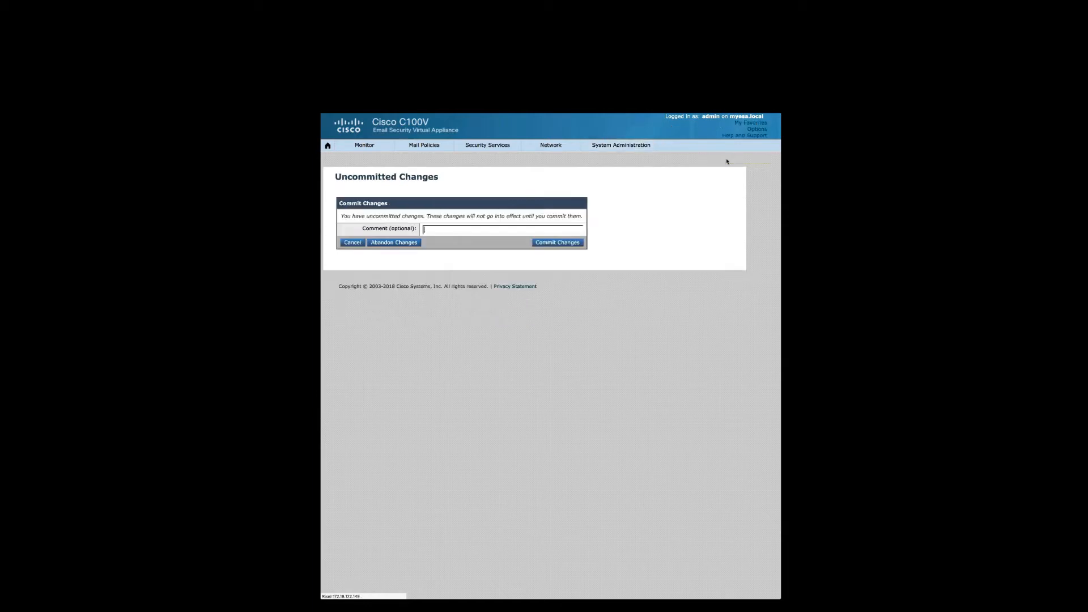
type("Adding O365 MAR")
left_click(544, 243)
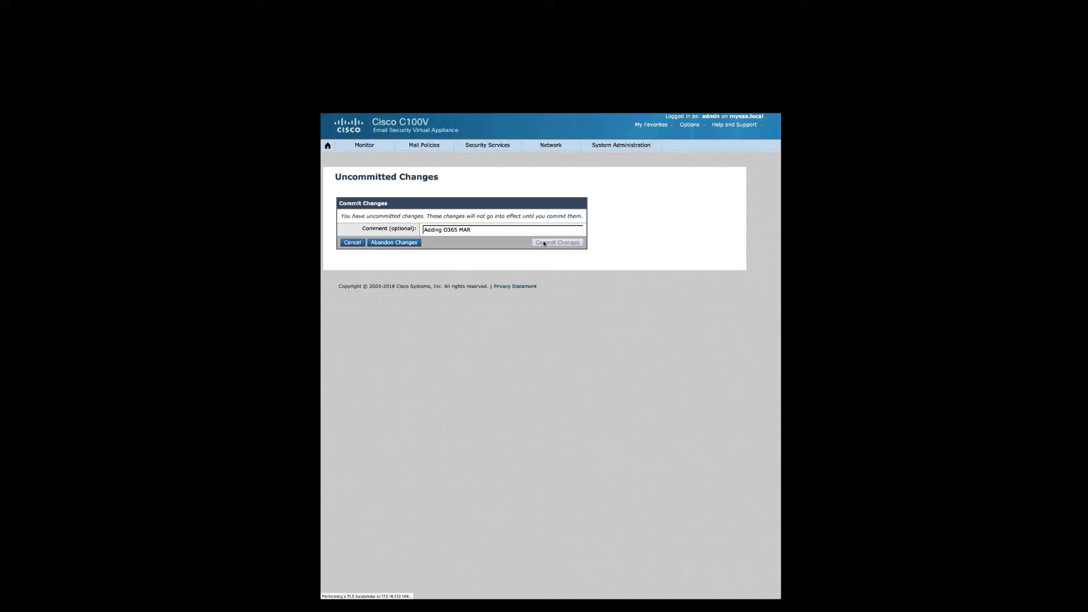
- Run a connection check by testing with the Office 365 account's e-mail address, then close the dialog
left_click(372, 280)
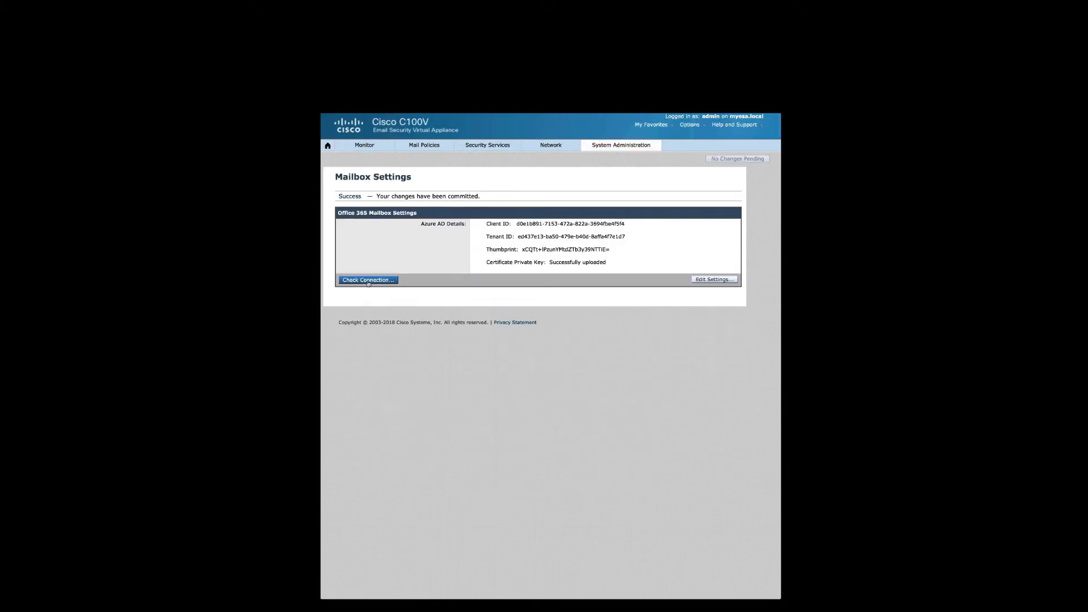
left_click(540, 304)
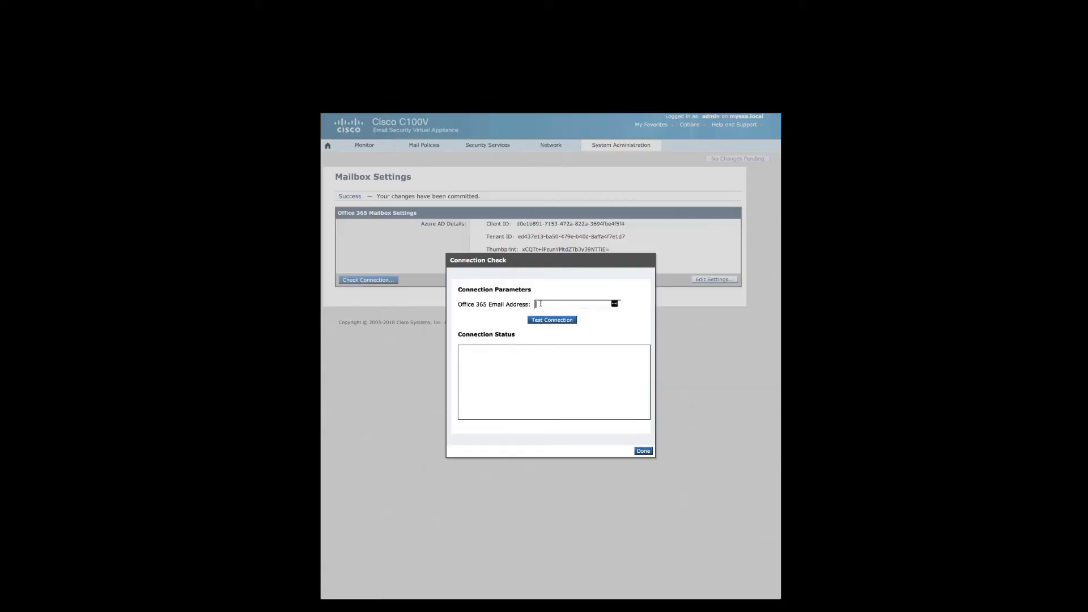
left_click(543, 321)
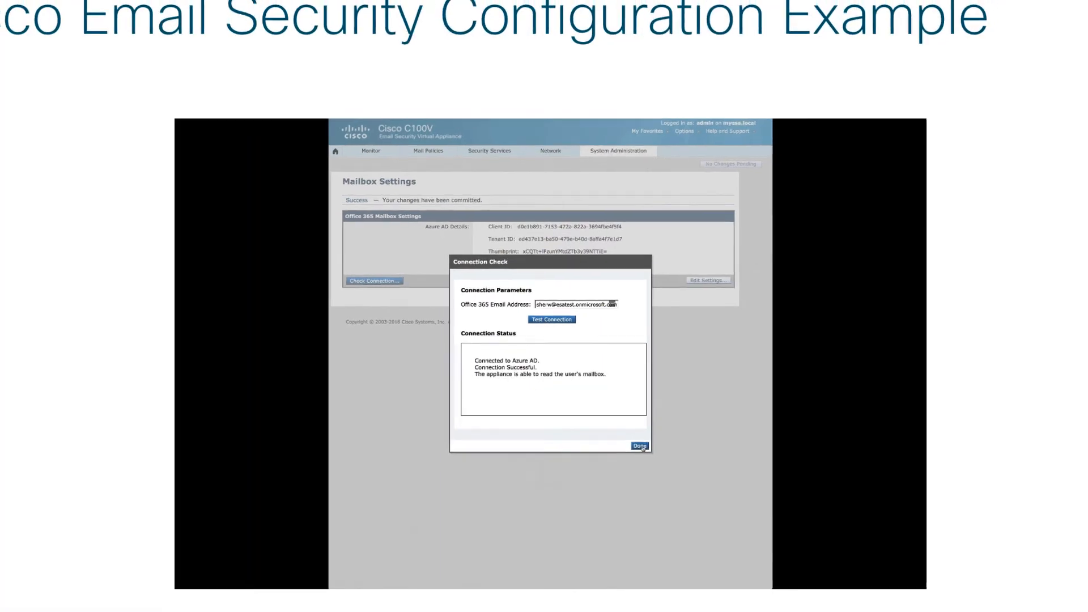
left_click(643, 451)
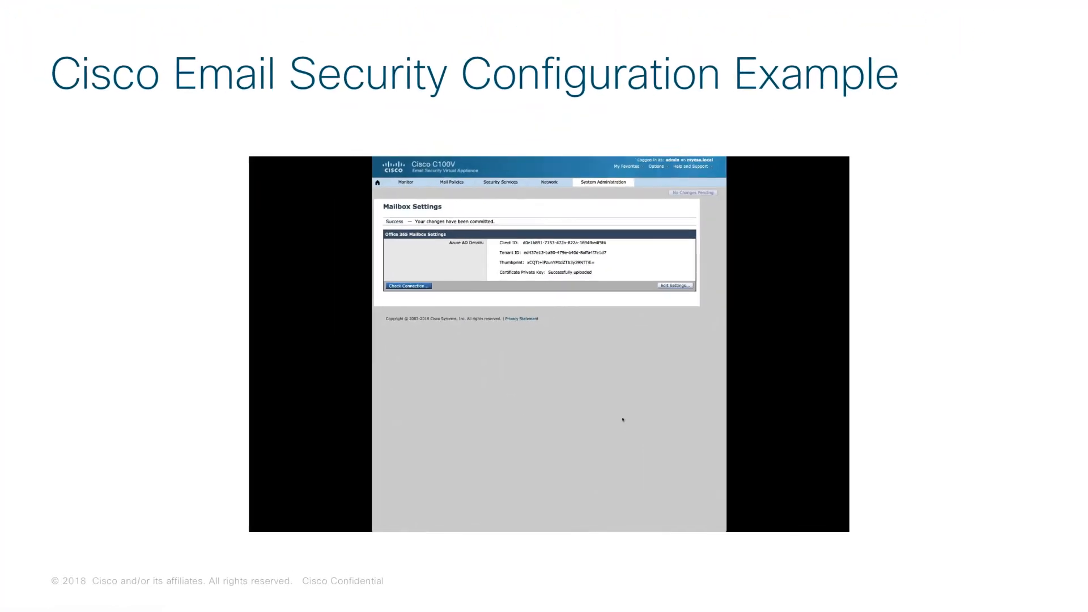